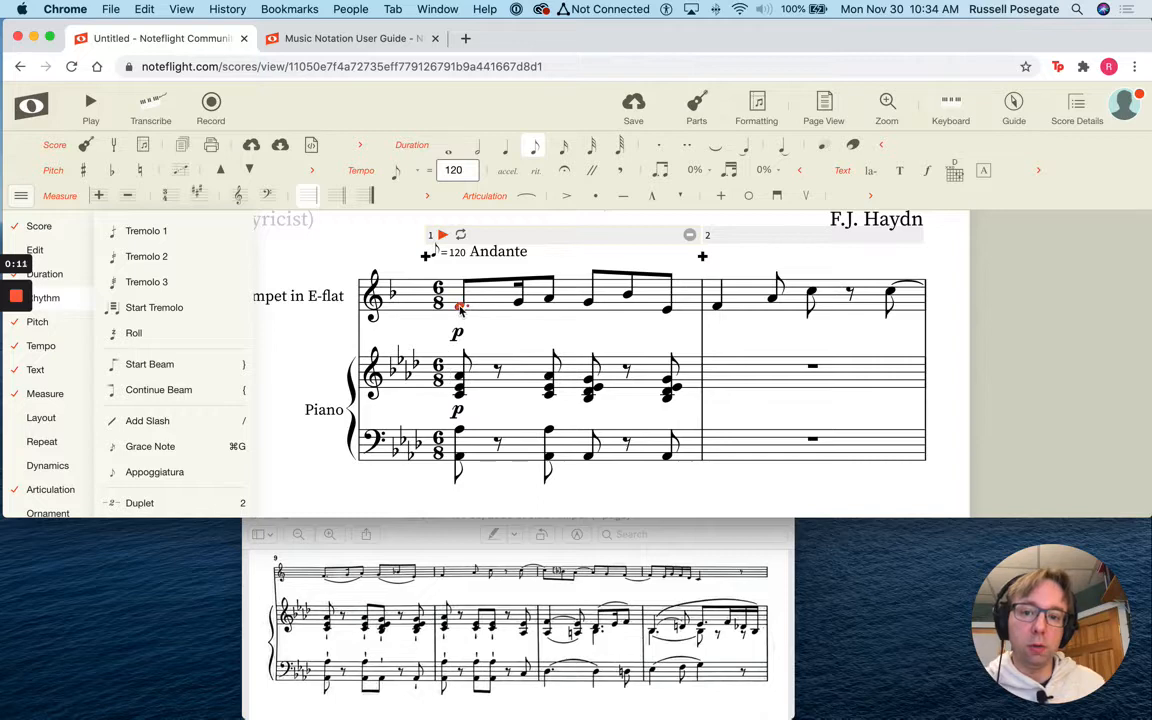
# Step: Add a slur over the first three trumpet notes in measure 1
pyautogui.click(460, 307)
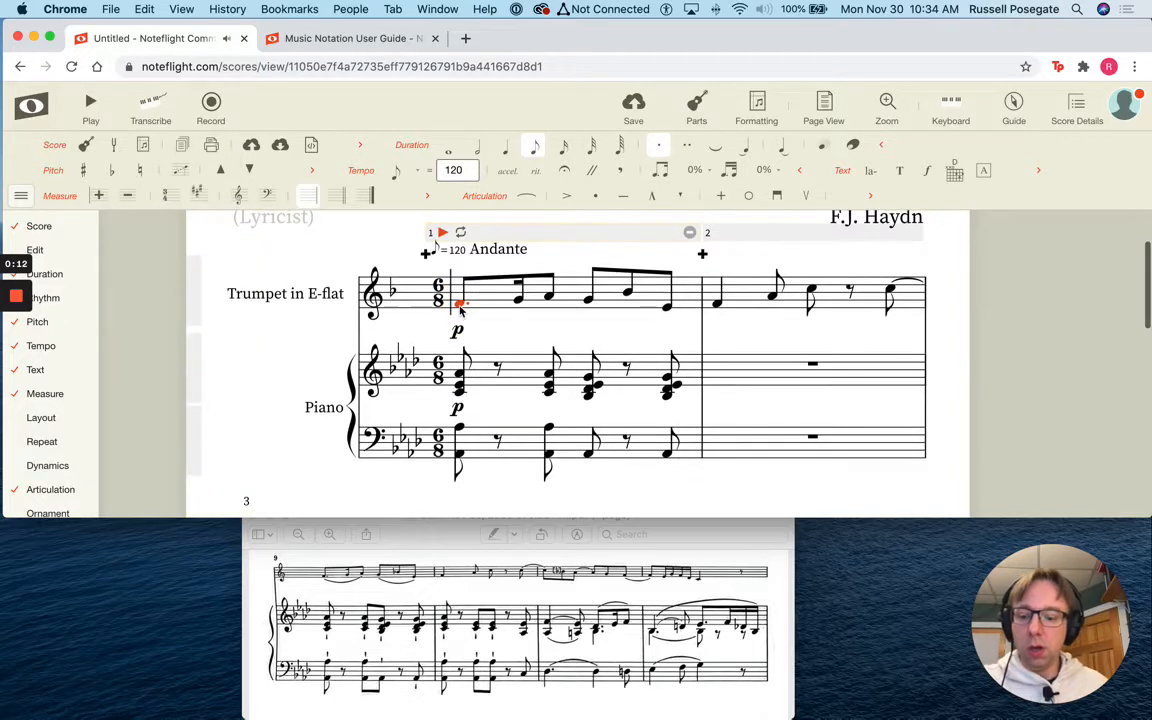
pyautogui.keyDown('shift'); pyautogui.click(549, 300); pyautogui.keyUp('shift')
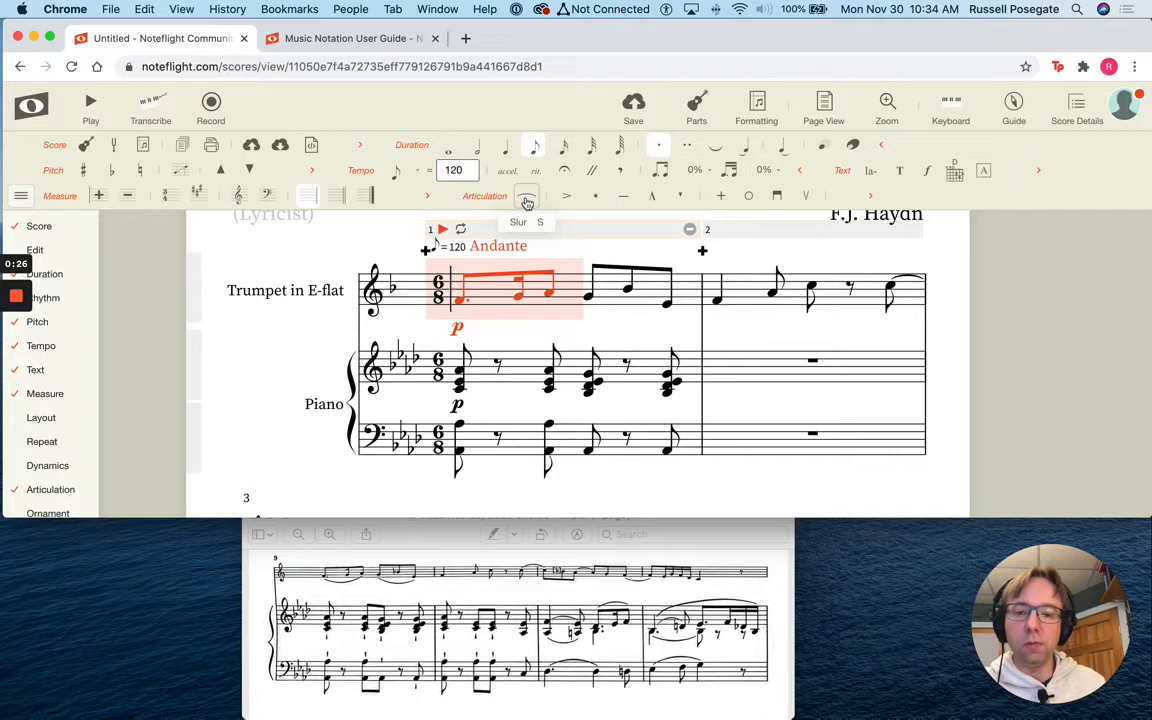
pyautogui.click(526, 199)
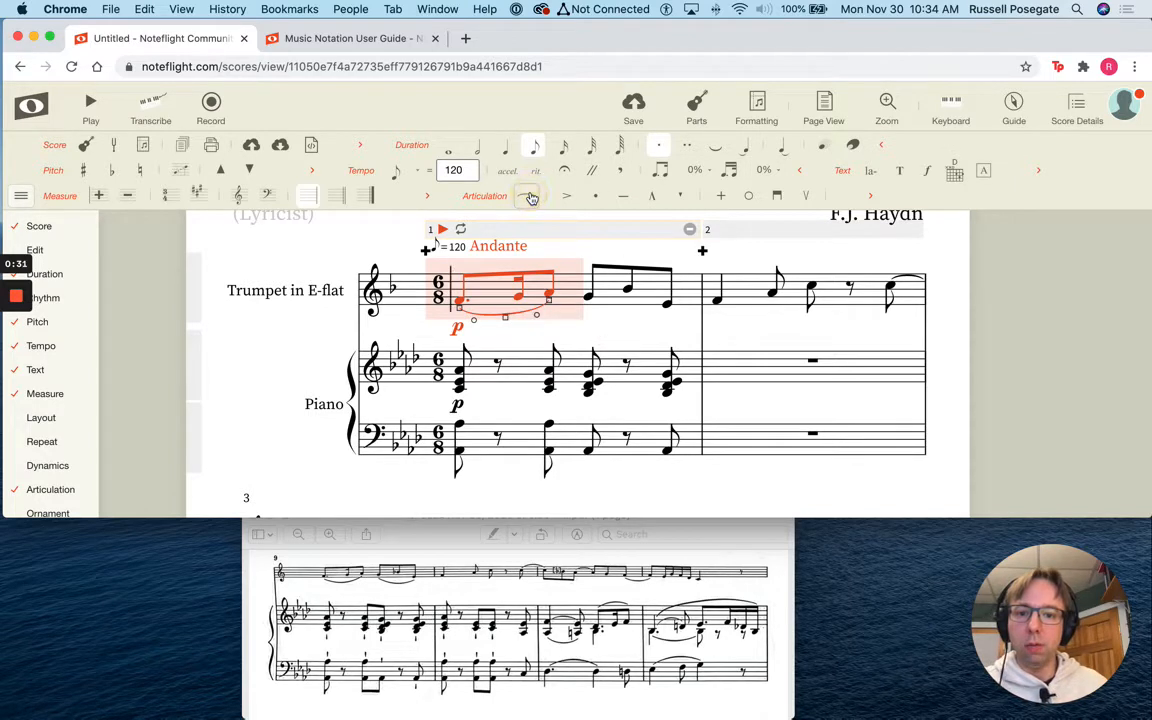
pyautogui.press('BackSpace')
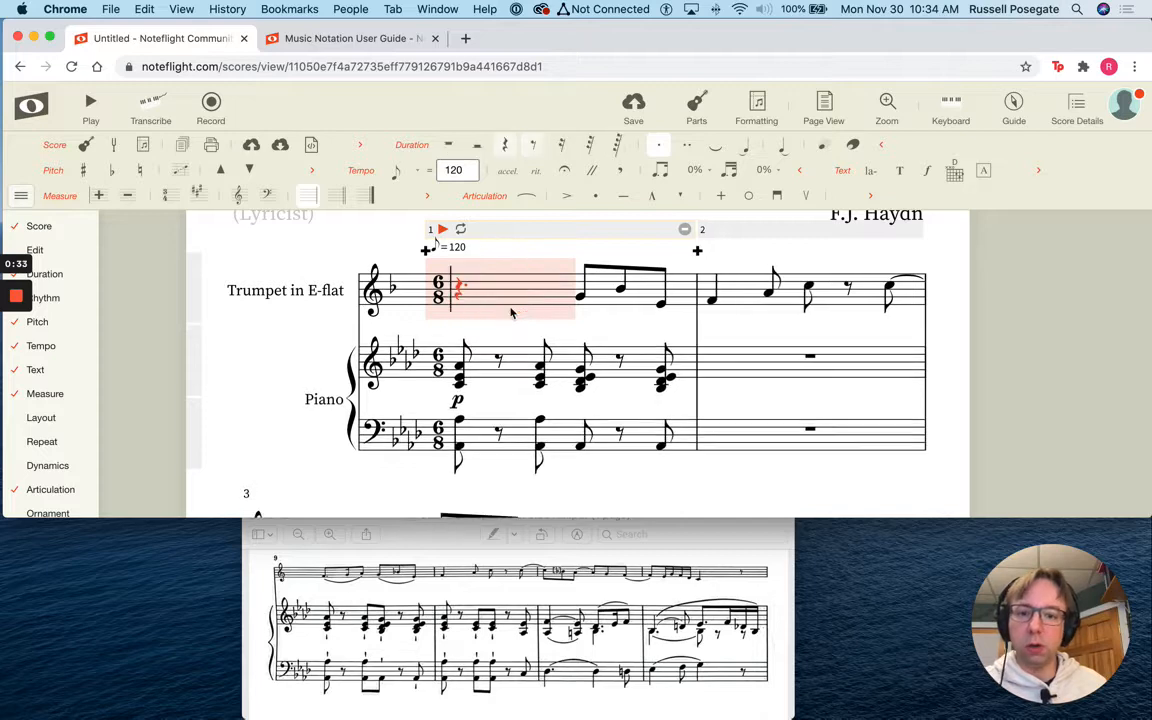
pyautogui.press('super+z')
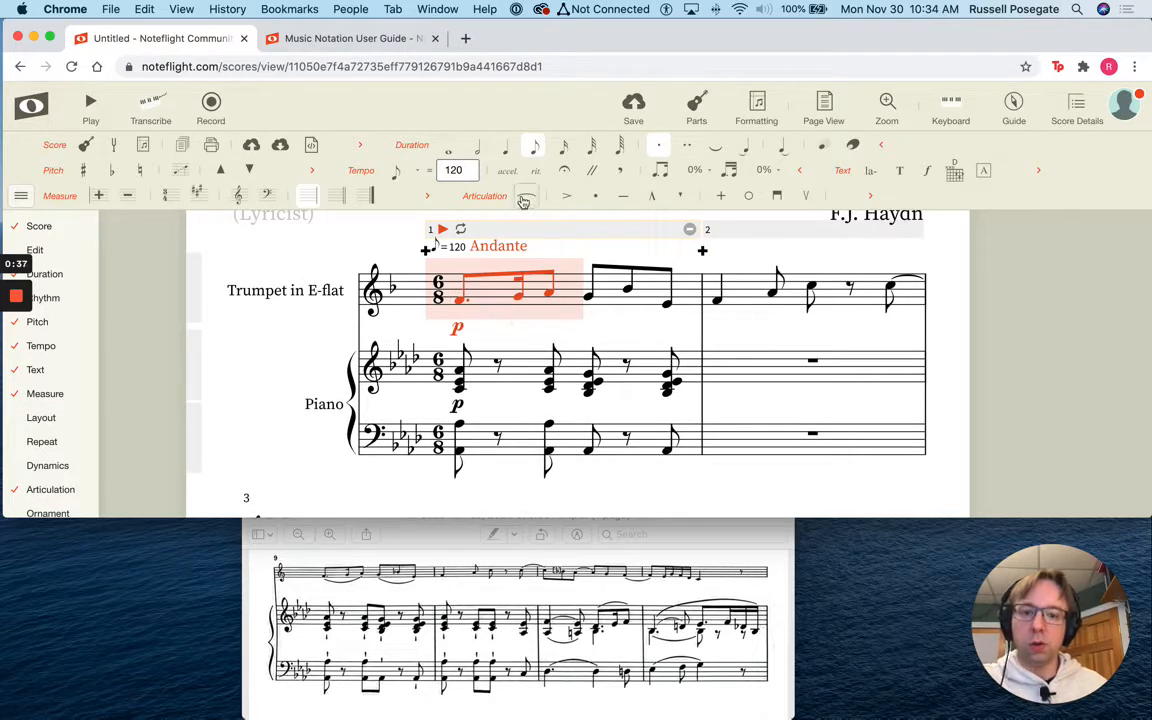
pyautogui.click(647, 326)
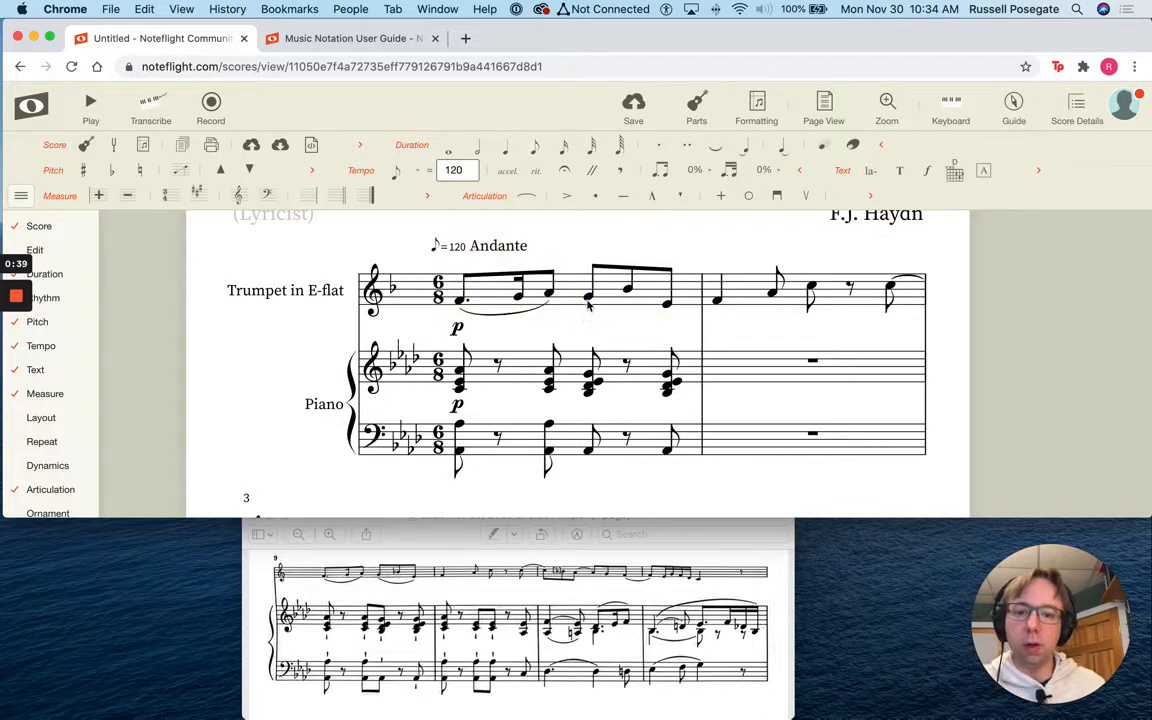
# Step: Add a slur over the last three trumpet notes in measure 1
pyautogui.click(588, 298)
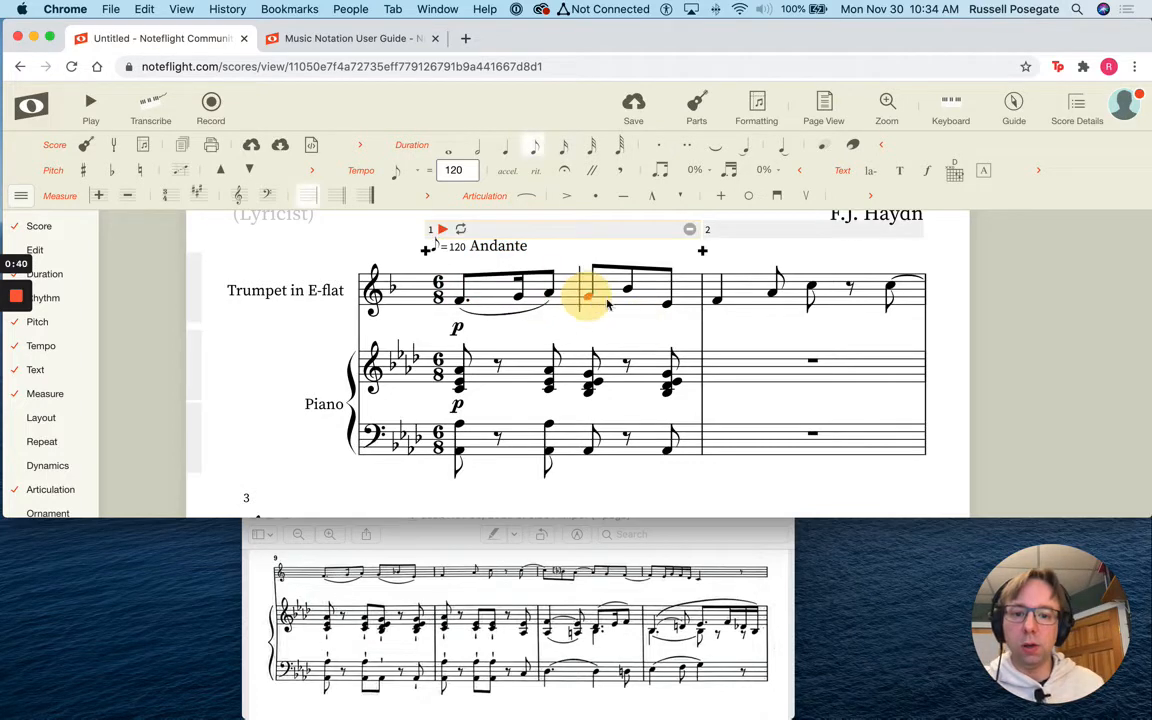
pyautogui.keyDown('shift'); pyautogui.click(667, 304); pyautogui.keyUp('shift')
pyautogui.press('s')
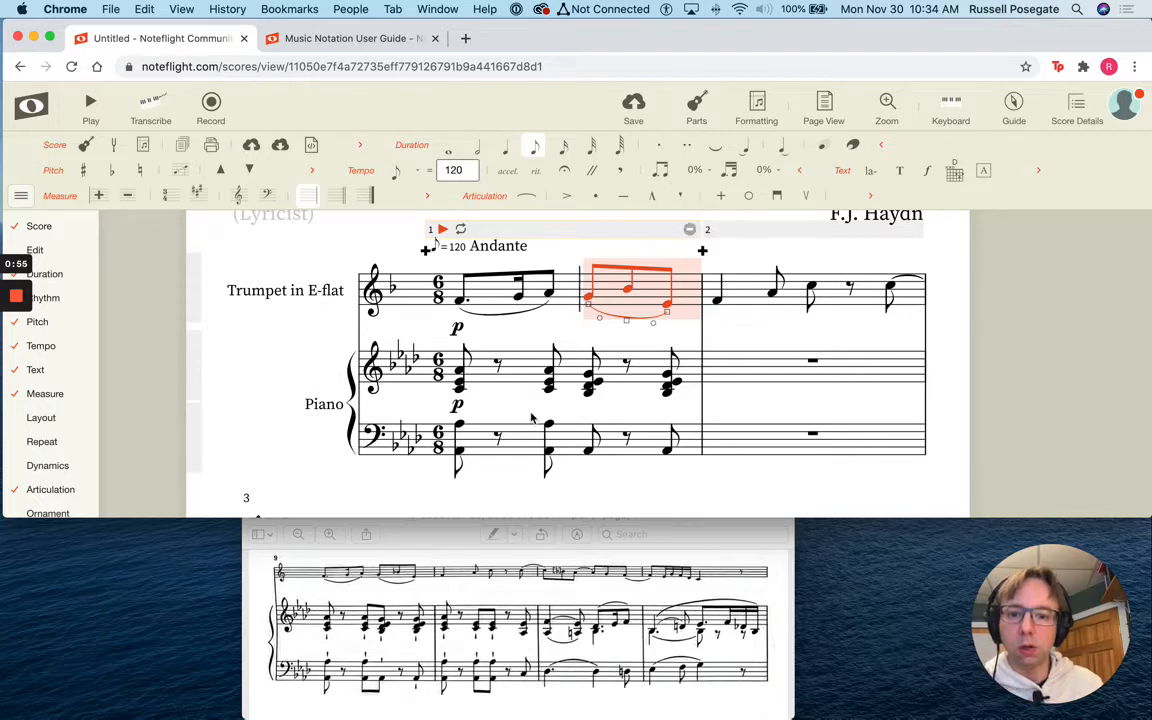
# Step: Try staccatissimo marks on all piano chords and bass notes in measure 1, and take them off again
pyautogui.click(460, 383)
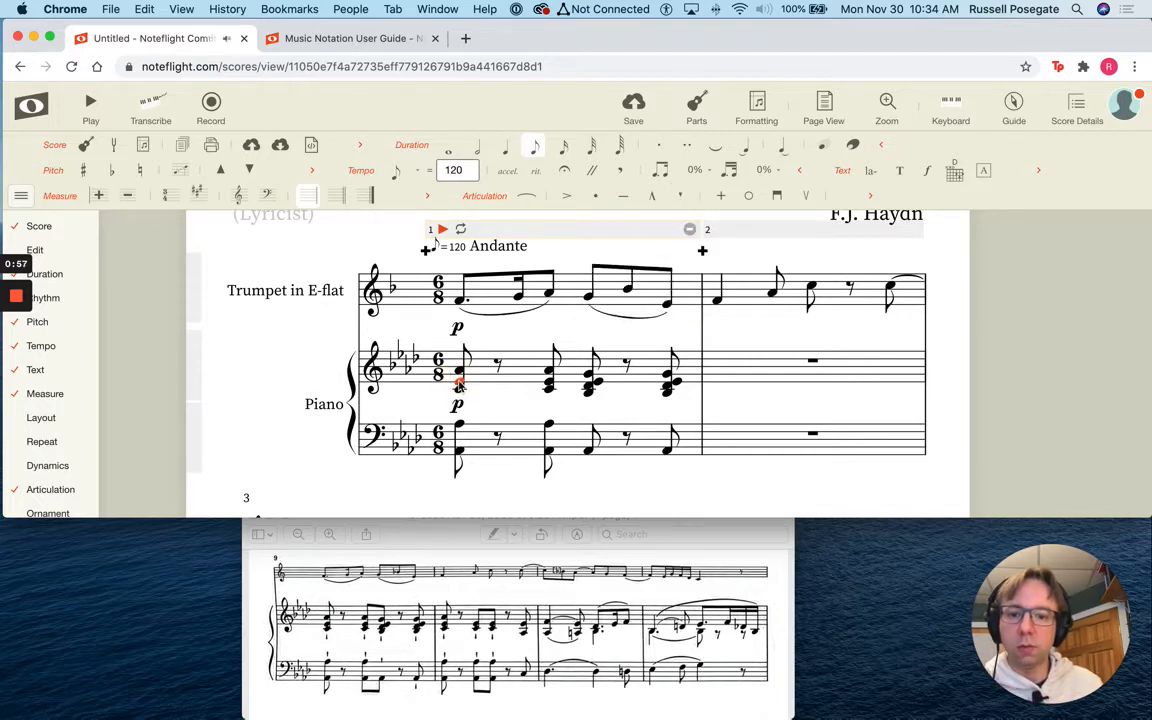
pyautogui.keyDown('shift'); pyautogui.click(549, 384); pyautogui.keyUp('shift')
pyautogui.keyDown('shift'); pyautogui.click(588, 386); pyautogui.keyUp('shift')
pyautogui.keyDown('shift'); pyautogui.click(668, 388); pyautogui.keyUp('shift')
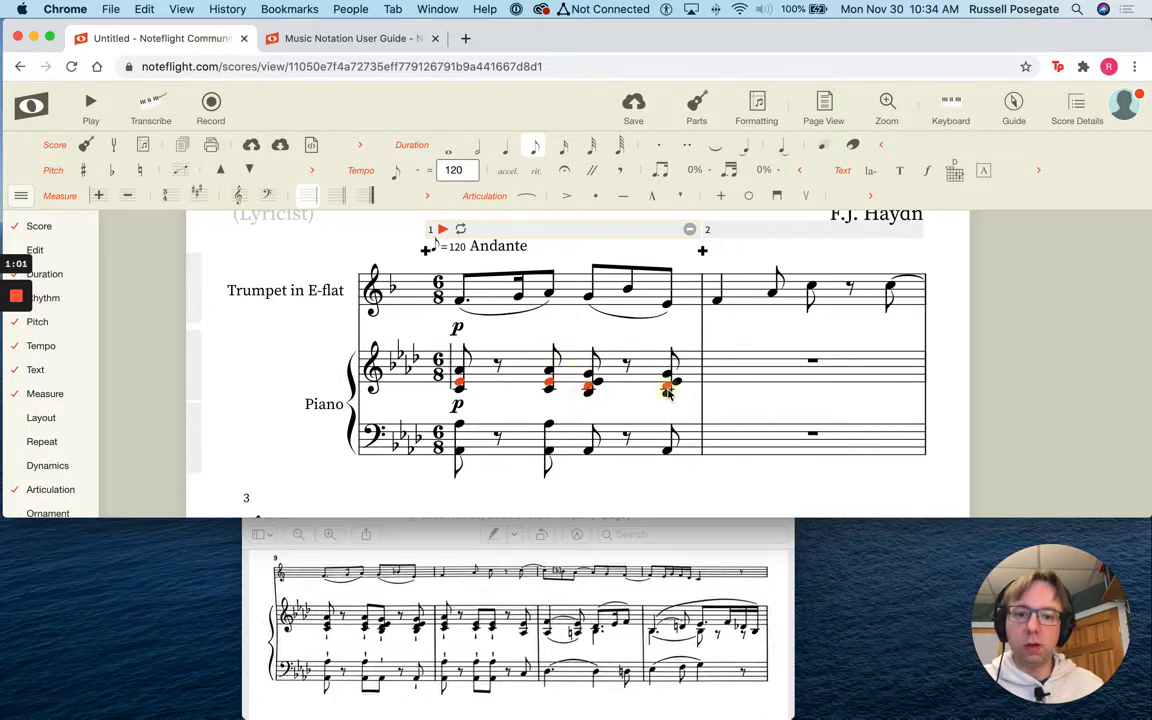
pyautogui.keyDown('shift'); pyautogui.click(668, 448); pyautogui.keyUp('shift')
pyautogui.keyDown('shift'); pyautogui.click(588, 449); pyautogui.keyUp('shift')
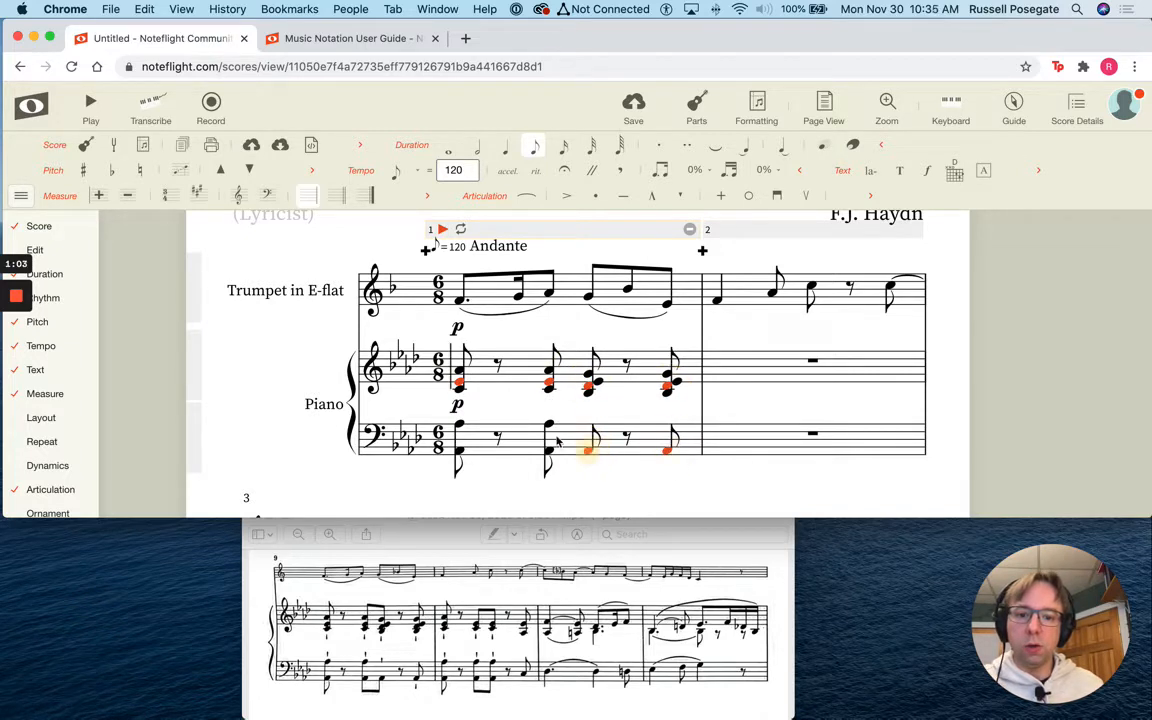
pyautogui.keyDown('shift'); pyautogui.click(549, 425); pyautogui.keyUp('shift')
pyautogui.keyDown('shift'); pyautogui.click(459, 427); pyautogui.keyUp('shift')
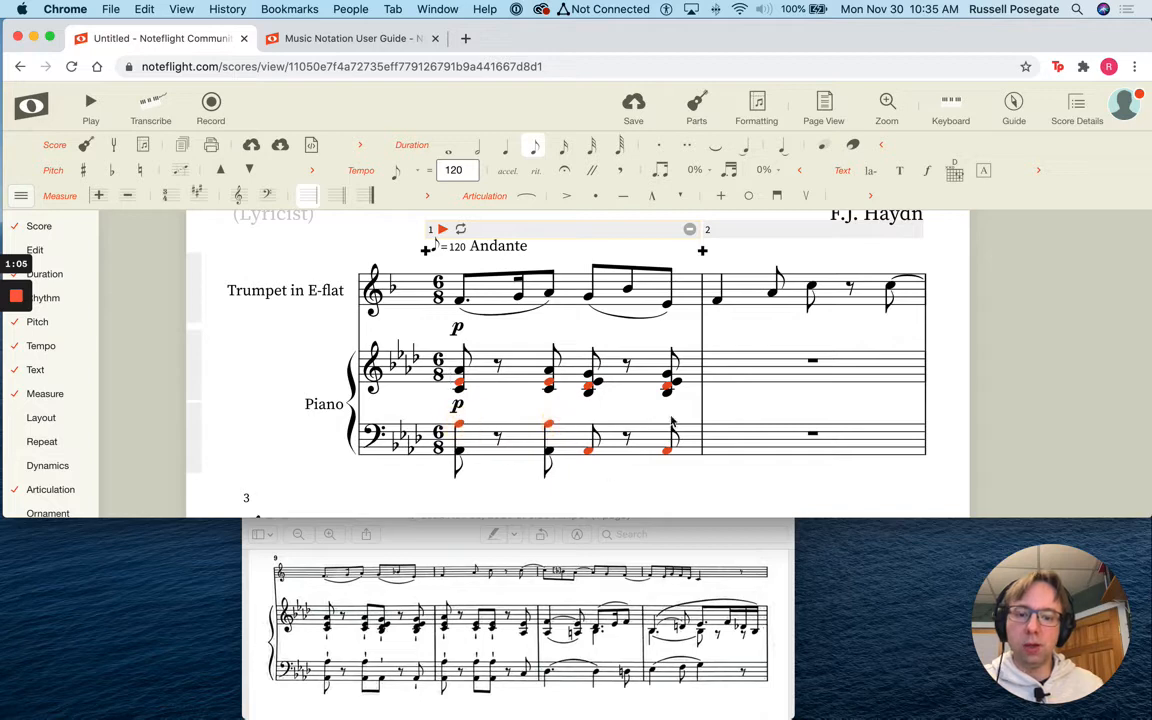
pyautogui.click(680, 200)
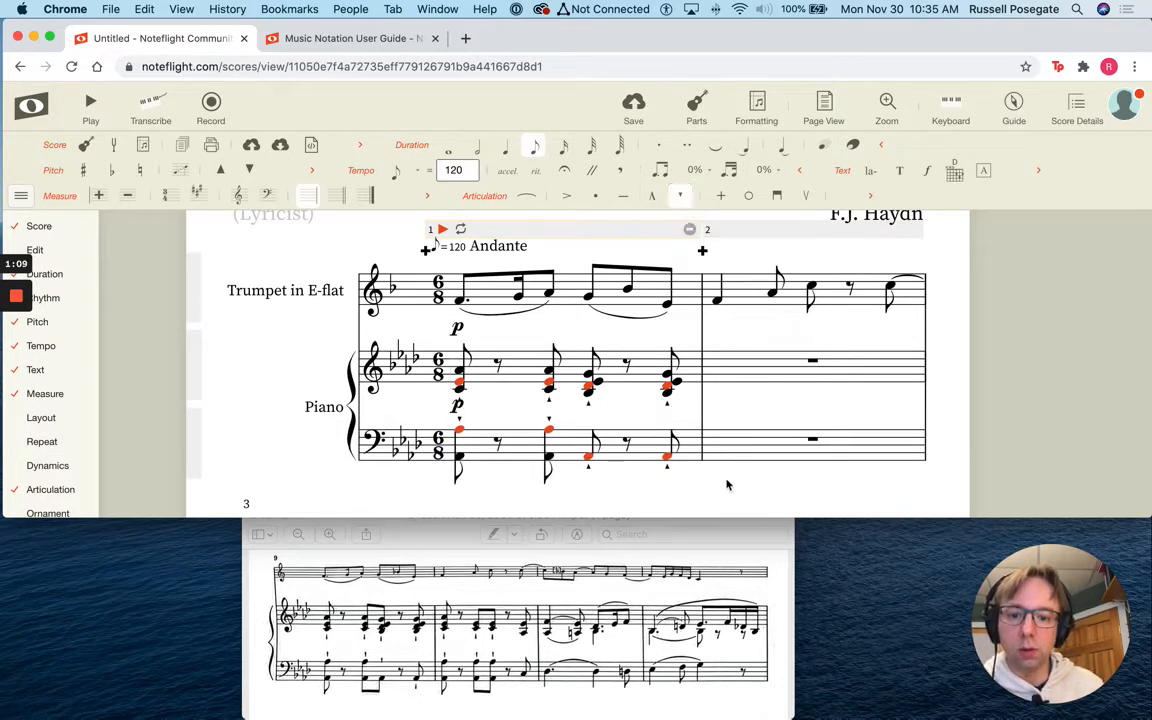
pyautogui.click(677, 200)
pyautogui.click(731, 401)
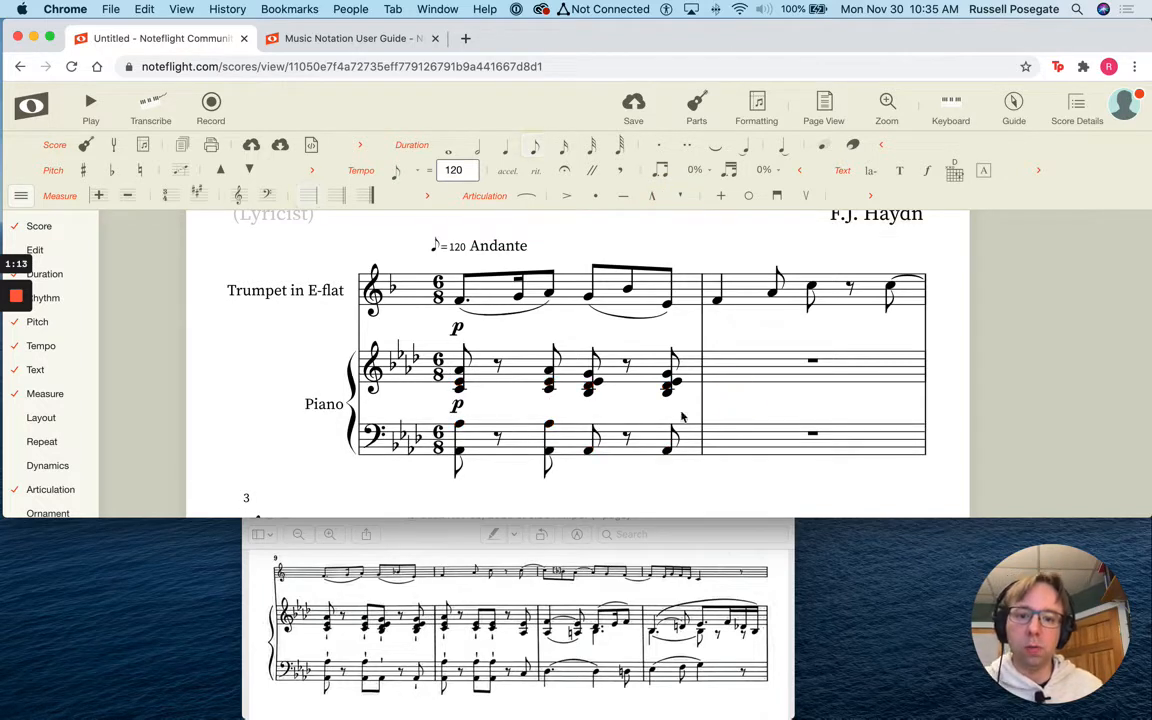
# Step: Select one note of every piano chord in both staves of measure 1 and apply staccatissimo wedges to them together
pyautogui.click(460, 371)
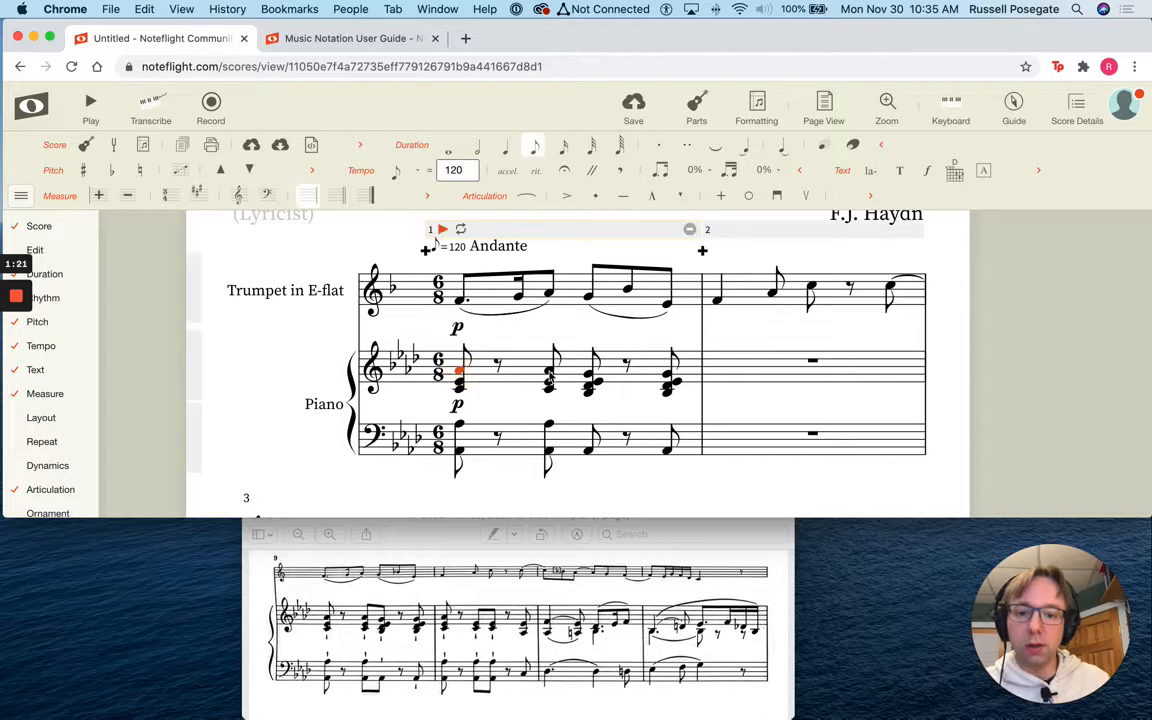
pyautogui.keyDown('super'); pyautogui.click(549, 371); pyautogui.keyUp('super')
pyautogui.keyDown('super'); pyautogui.click(589, 374); pyautogui.keyUp('super')
pyautogui.keyDown('super'); pyautogui.click(668, 375); pyautogui.keyUp('super')
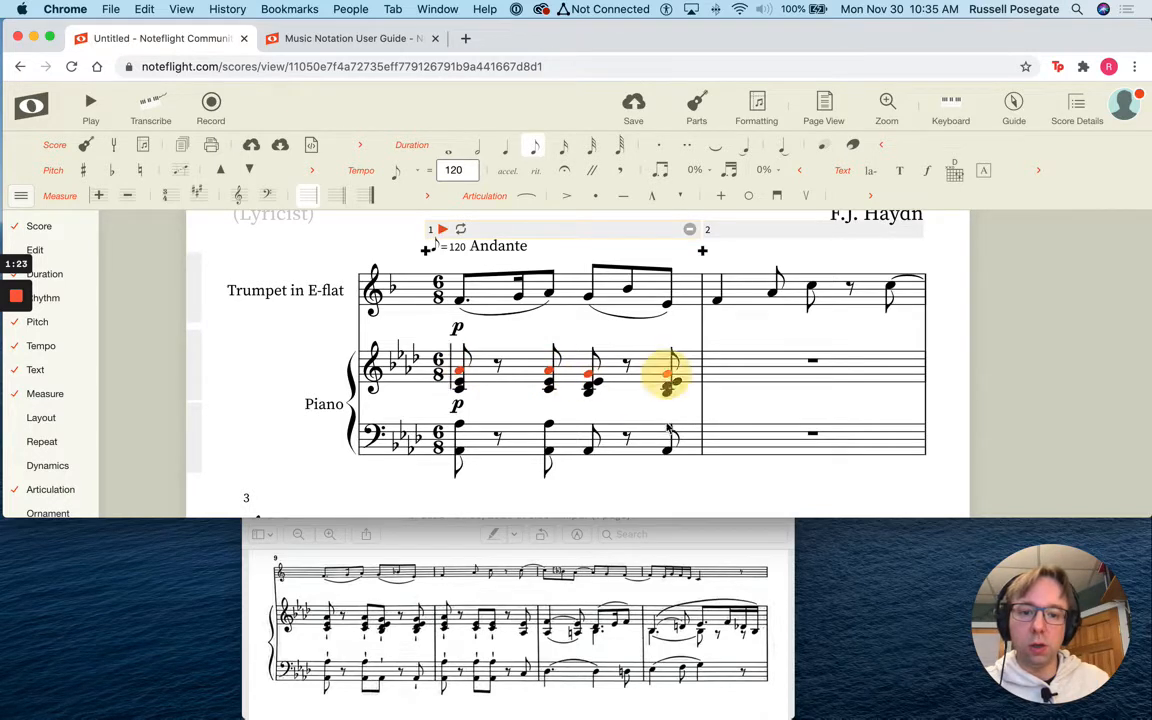
pyautogui.keyDown('super'); pyautogui.click(669, 452); pyautogui.keyUp('super')
pyautogui.keyDown('super'); pyautogui.click(589, 449); pyautogui.keyUp('super')
pyautogui.keyDown('super'); pyautogui.click(548, 425); pyautogui.keyUp('super')
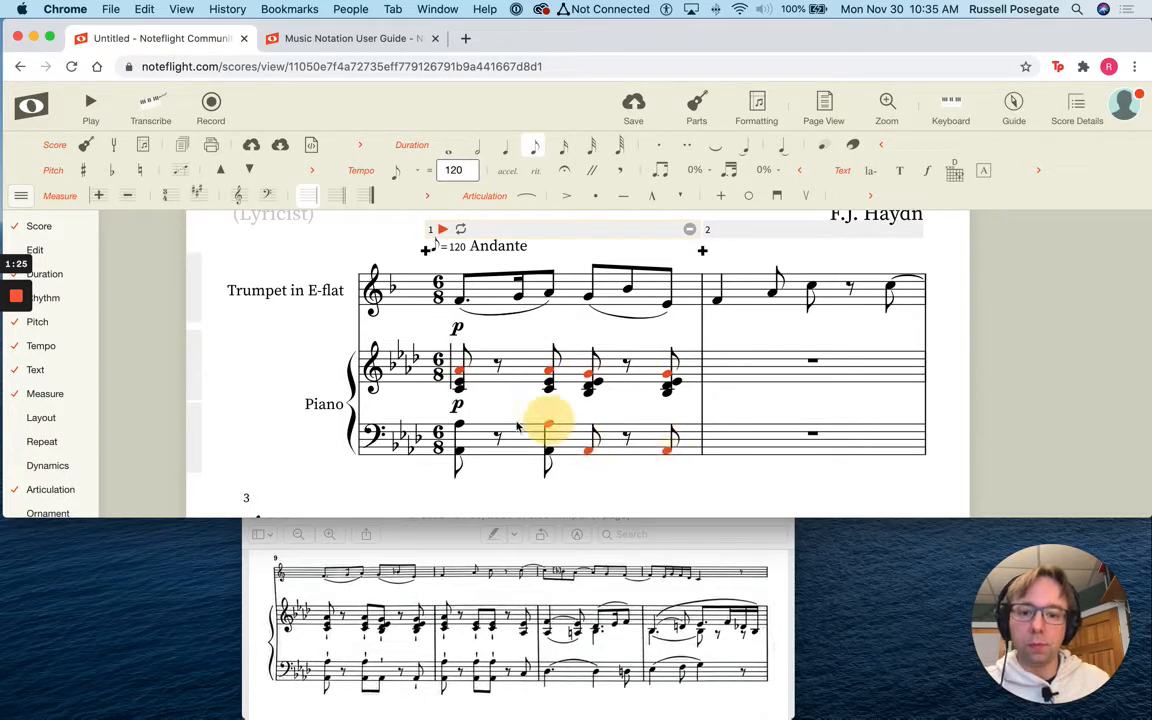
pyautogui.keyDown('super'); pyautogui.click(459, 425); pyautogui.keyUp('super')
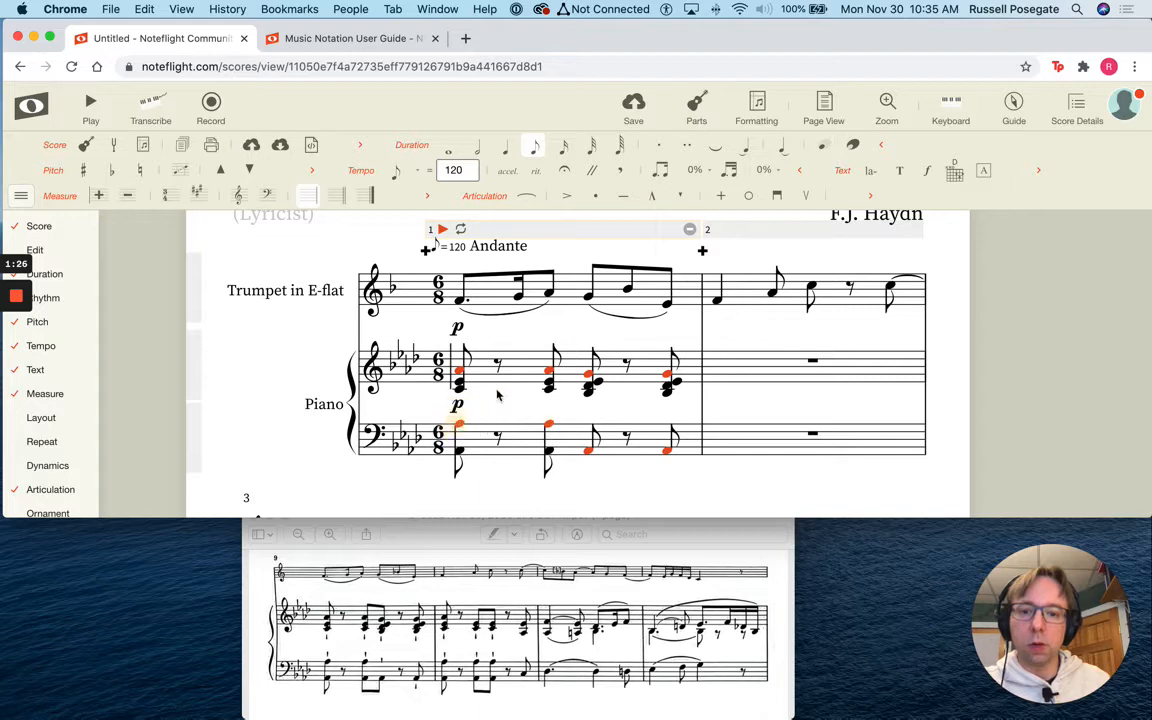
pyautogui.click(678, 195)
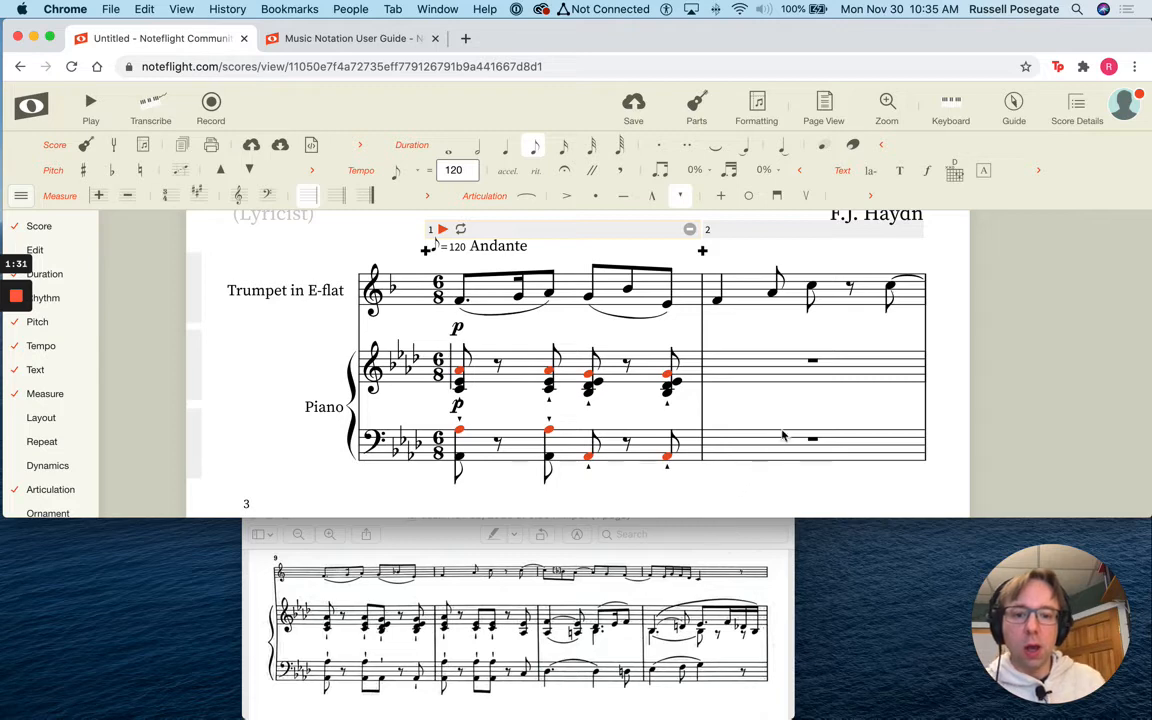
# Step: Enter a quarter-note chord of F and A-flat below it at the start of measure 3 in the piano's treble staff
pyautogui.scroll(-5, 784, 429)
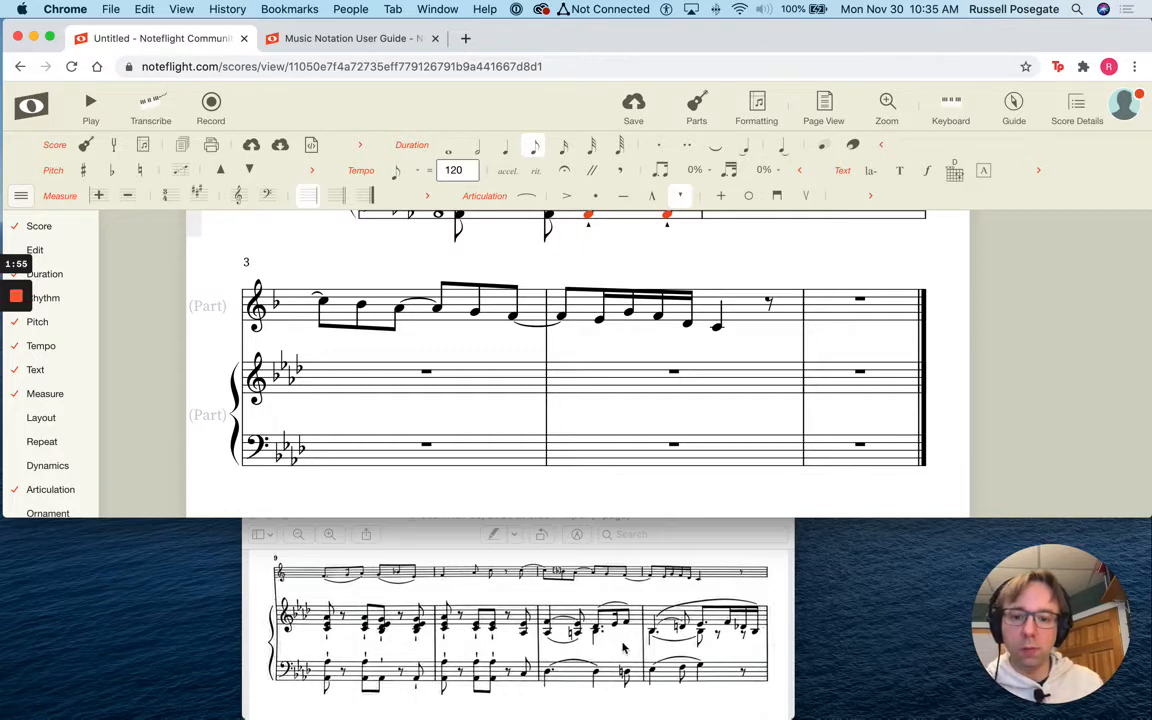
pyautogui.click(326, 395)
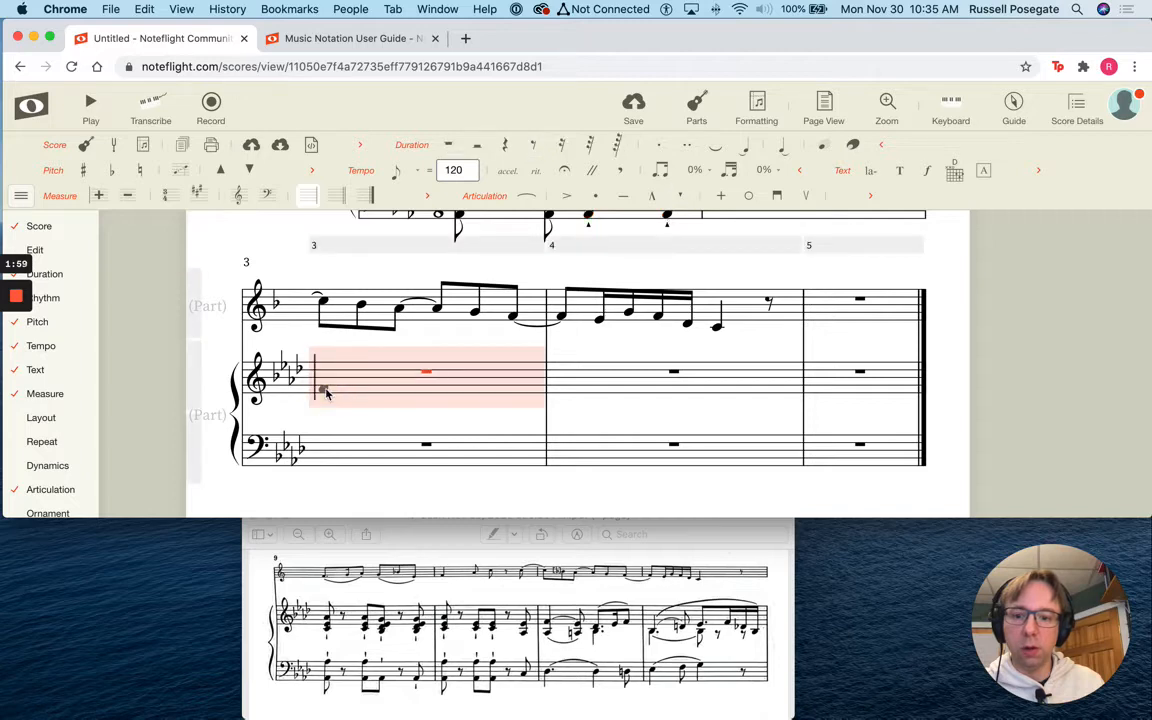
pyautogui.click(326, 392)
pyautogui.click(326, 392)
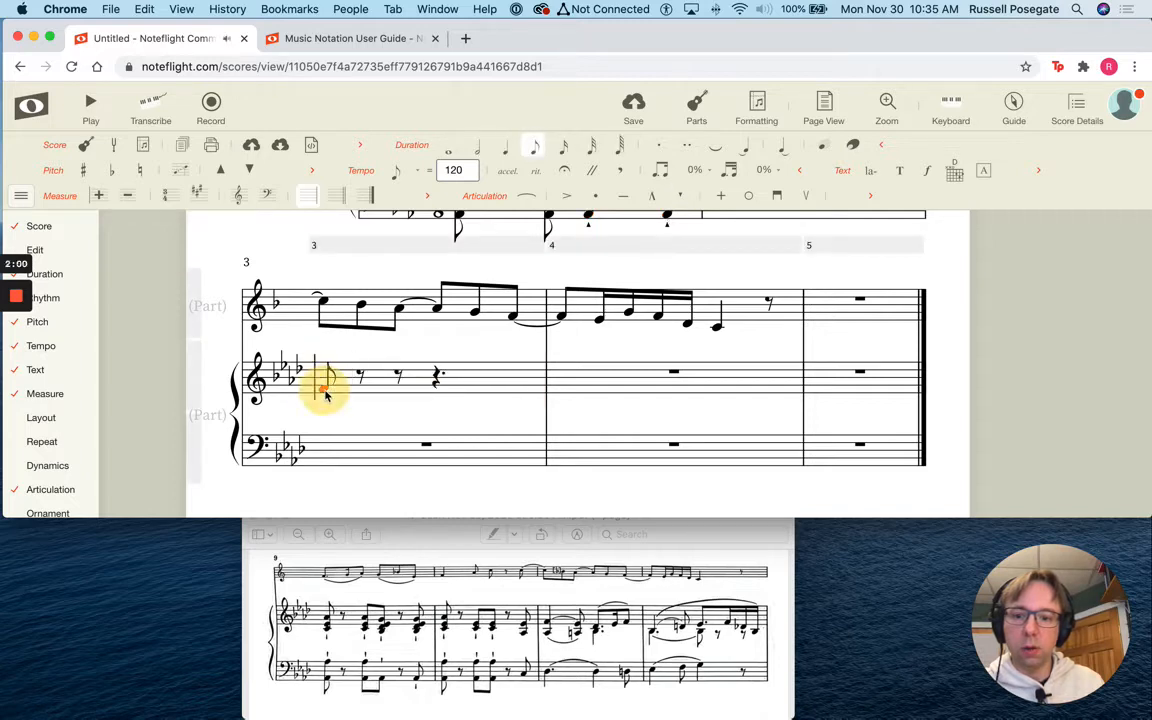
pyautogui.click(323, 408)
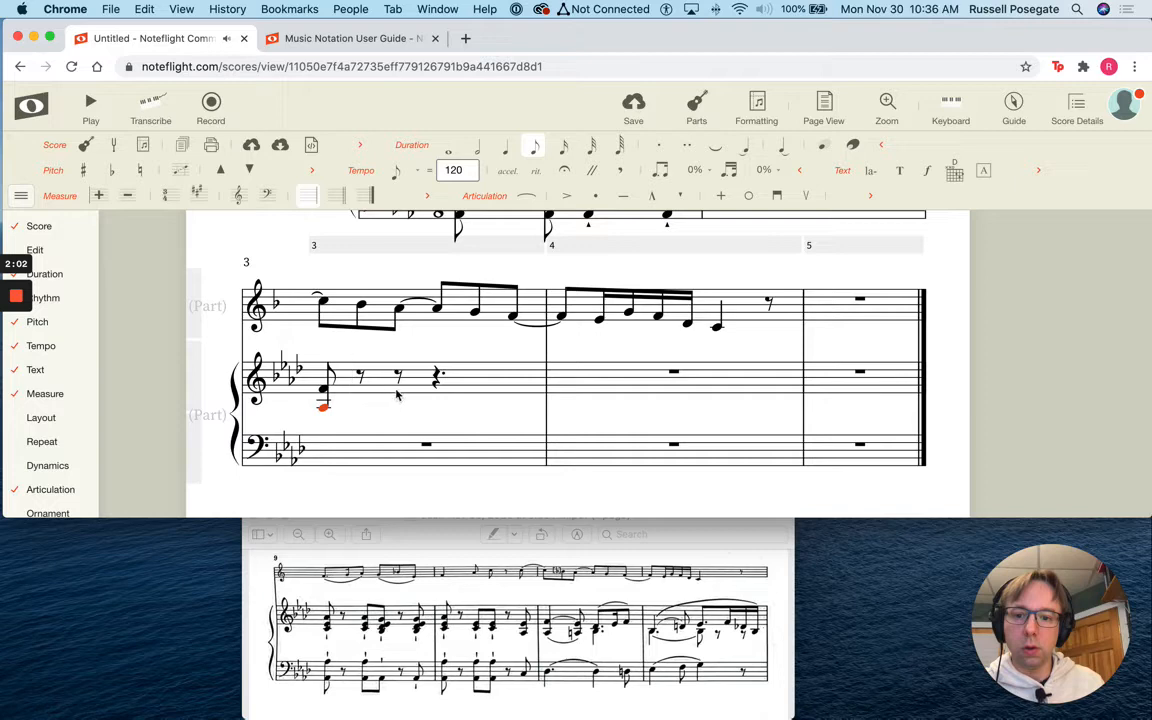
pyautogui.press('5')
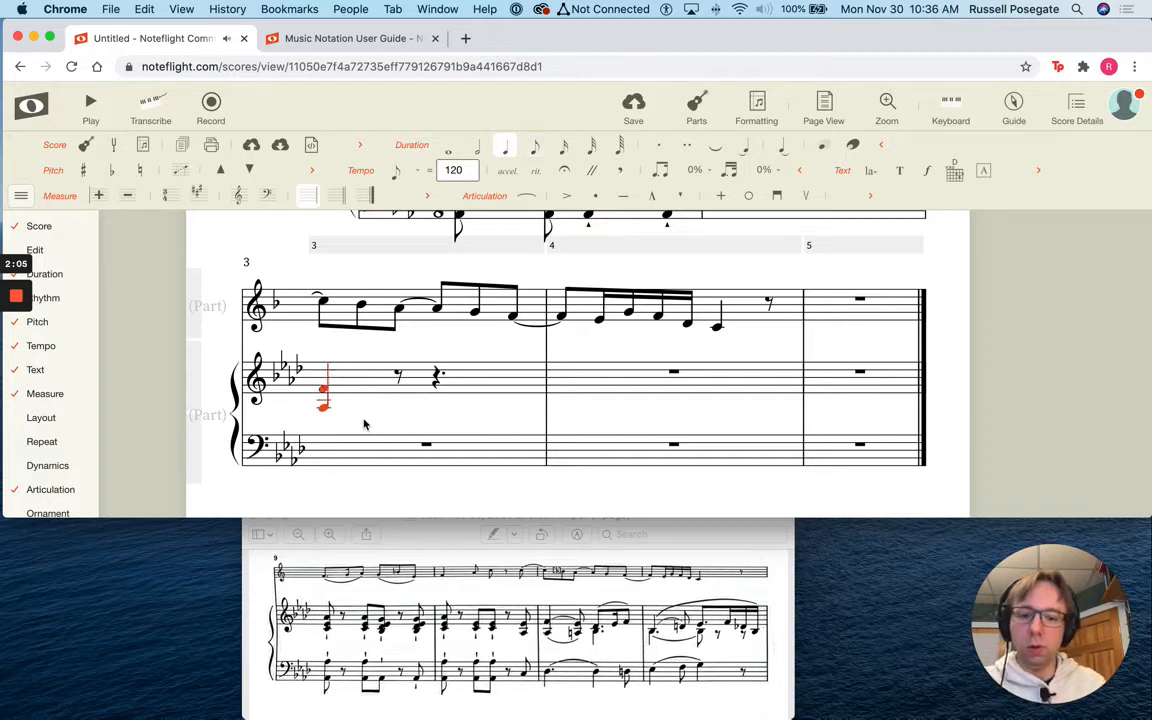
# Step: Add an eighth-note chord of E-flat and A-flat right after the quarter-note chord in measure 3 of the piano's treble staff
pyautogui.click(380, 387)
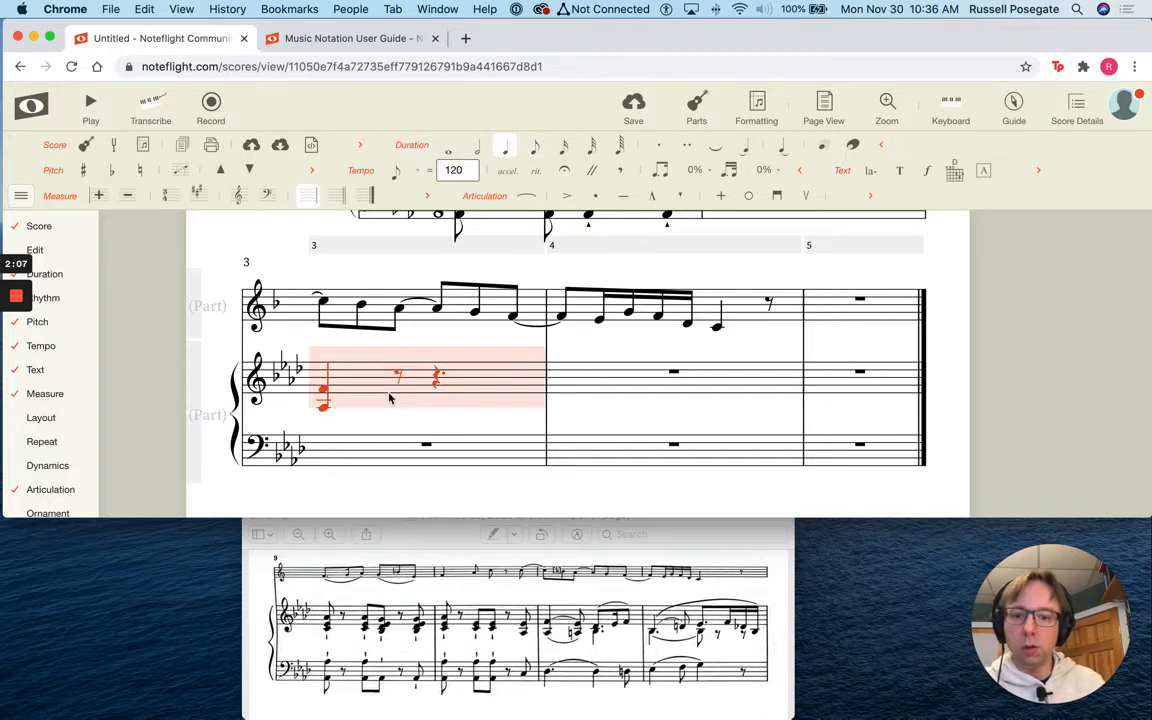
pyautogui.click(400, 383)
pyautogui.click(399, 390)
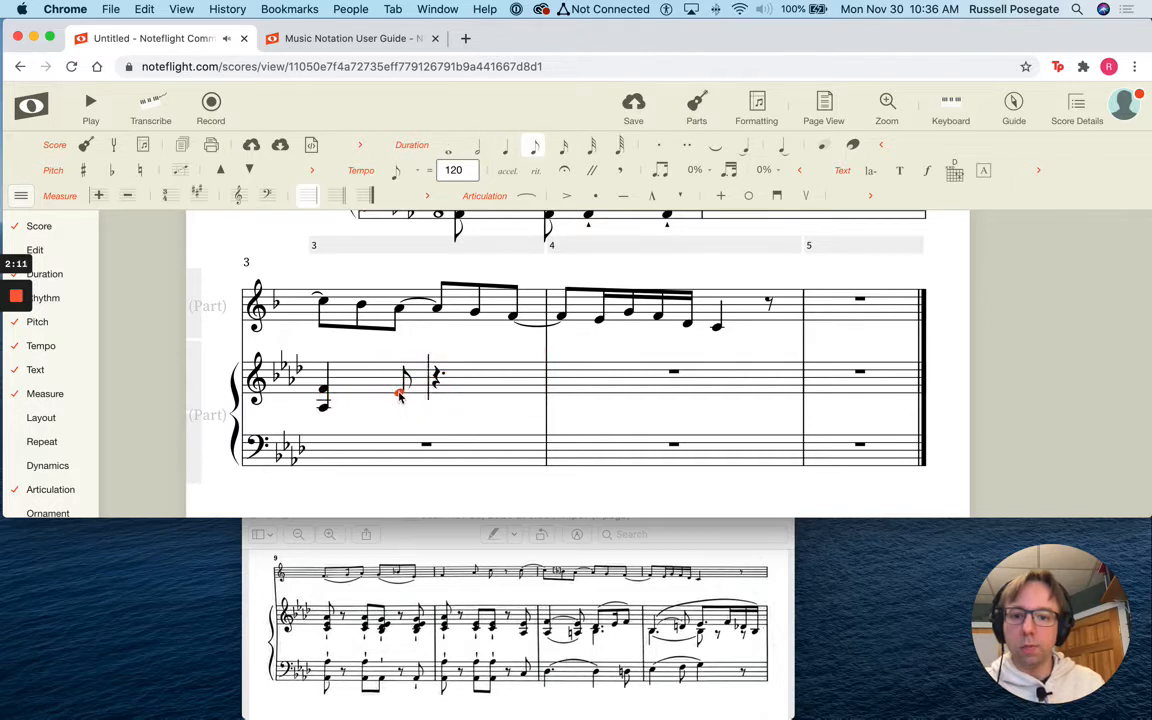
pyautogui.click(398, 409)
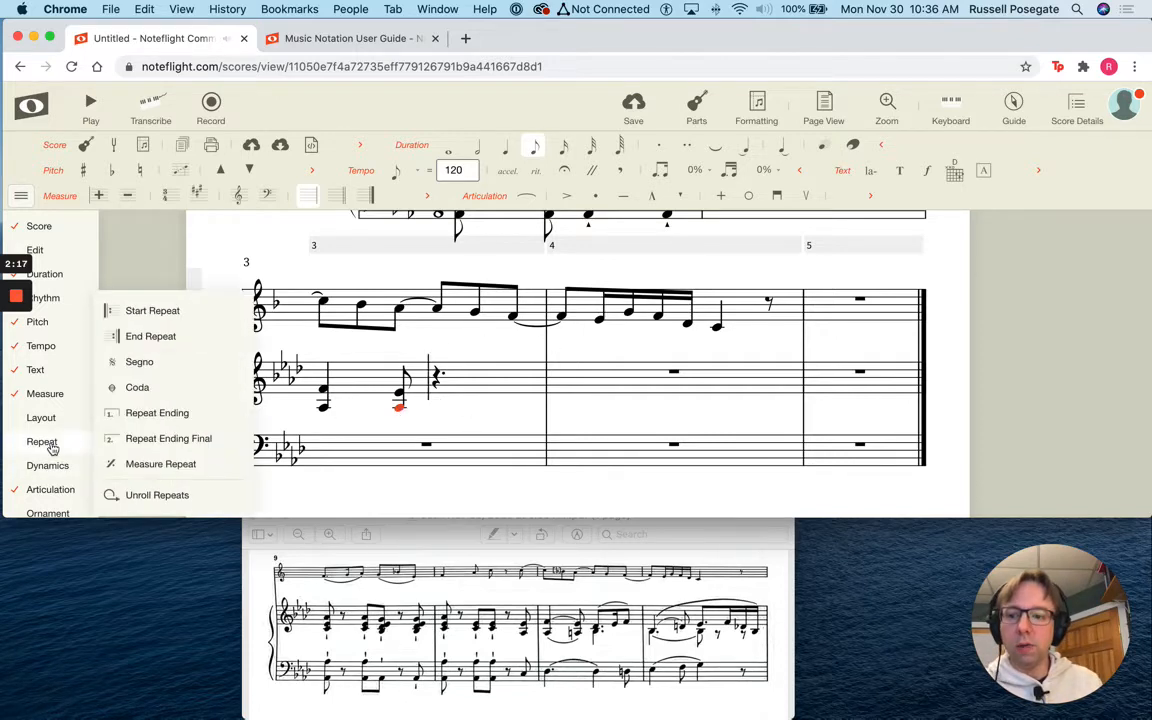
# Step: Review the voice commands and switch note entry in measure 3 of the piano's treble staff to the lower voice
pyautogui.scroll(-4, 48, 442)
pyautogui.moveTo(42, 384)
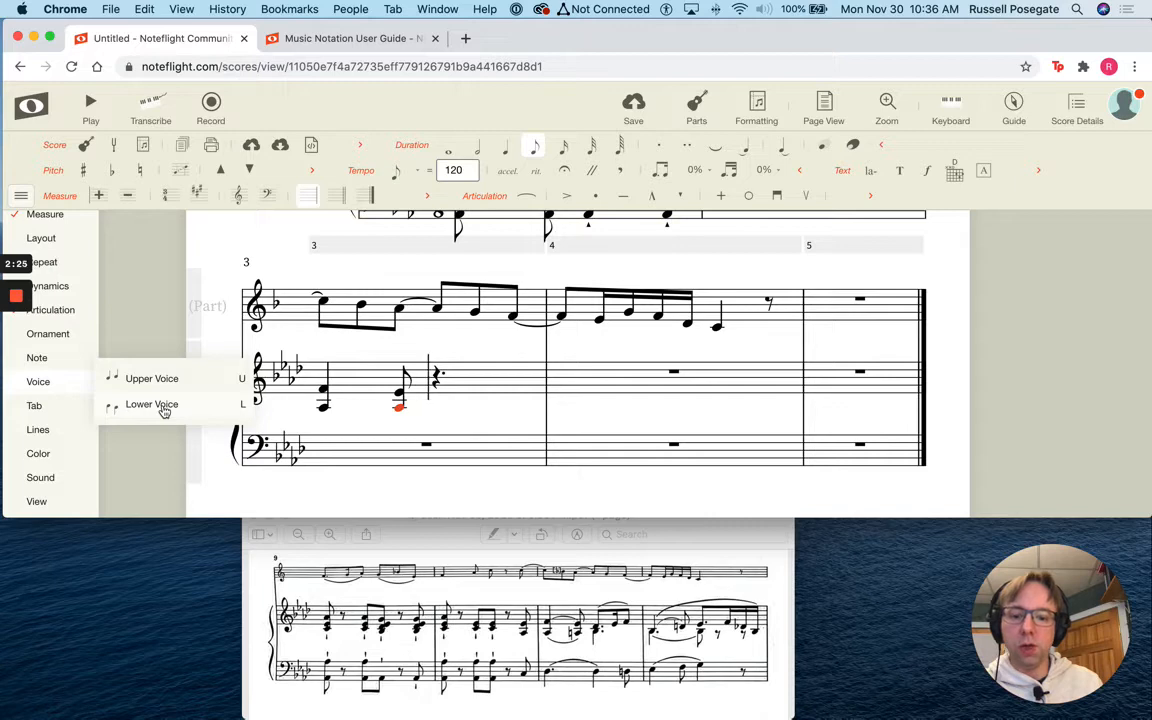
pyautogui.click(692, 471)
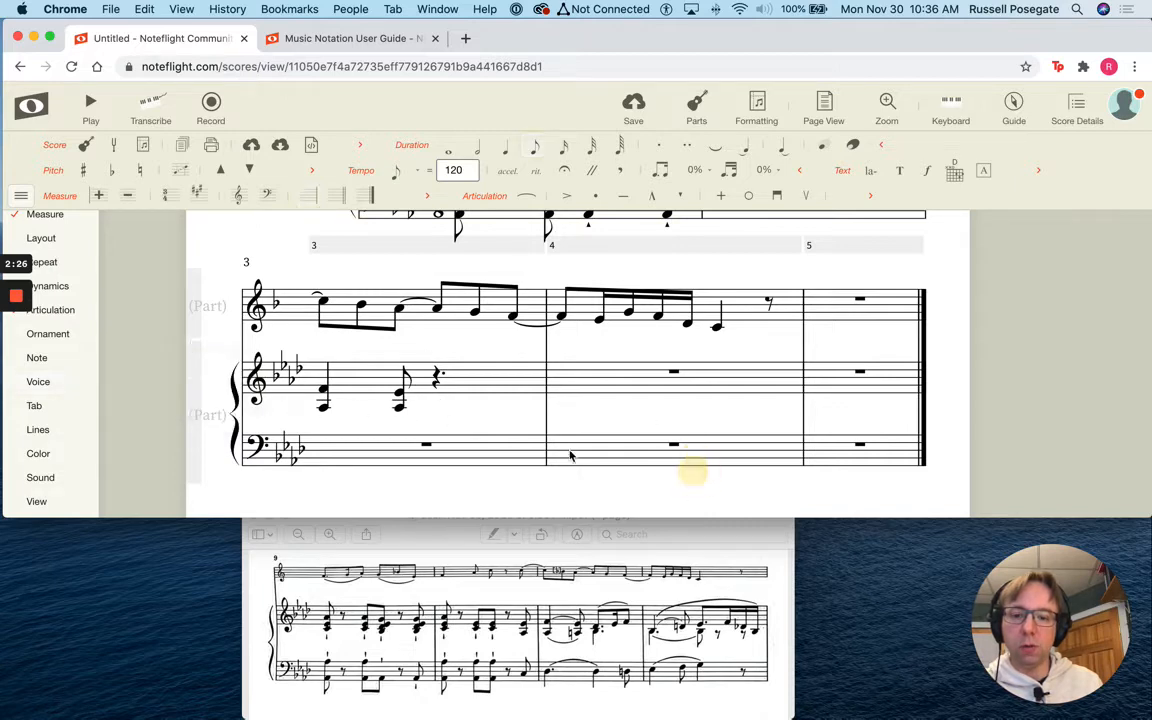
pyautogui.click(417, 384)
pyautogui.doubleClick(479, 379)
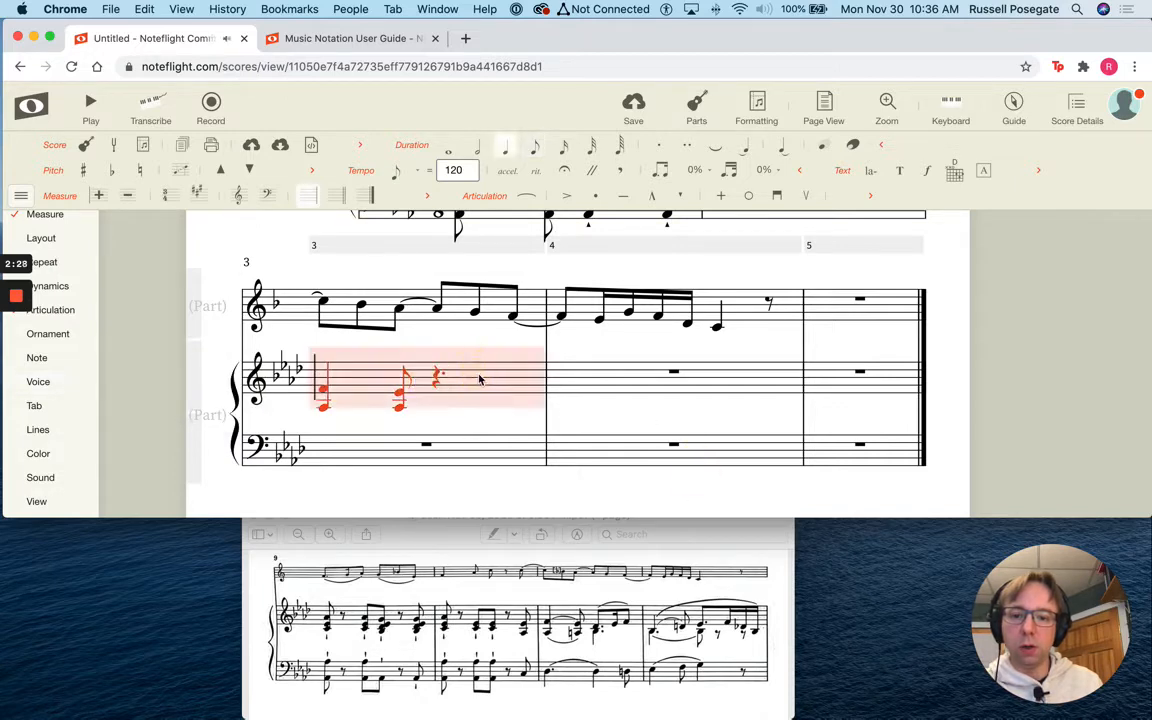
pyautogui.press('v')
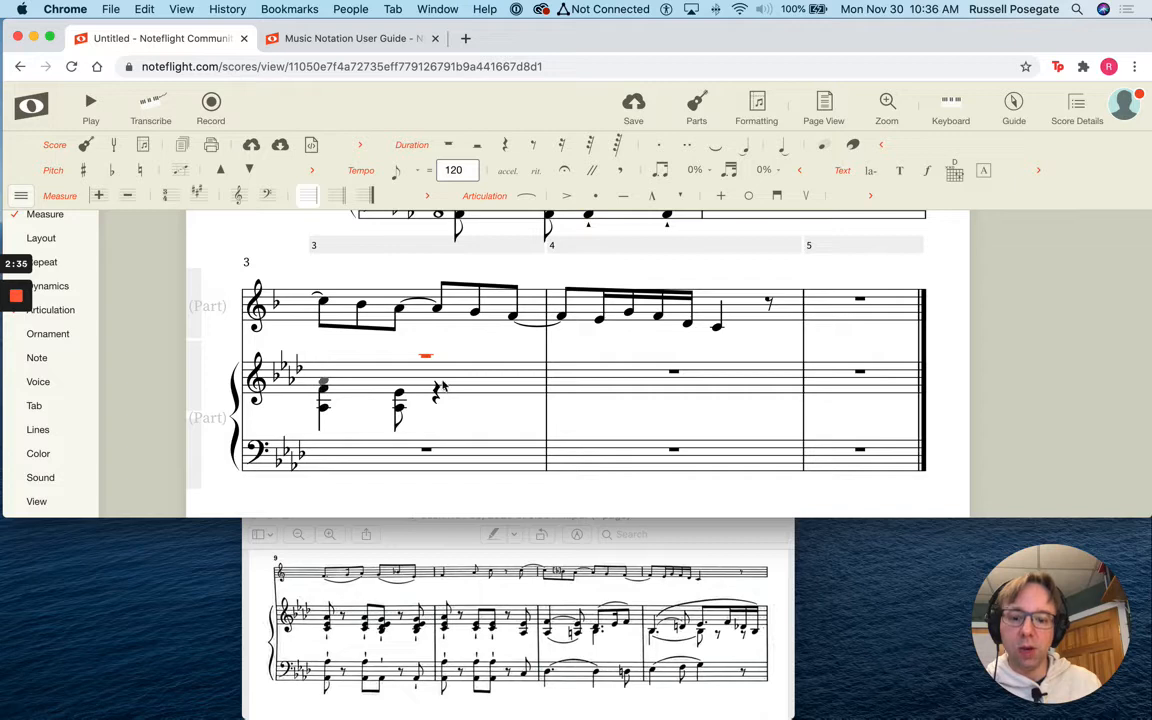
pyautogui.press('v')
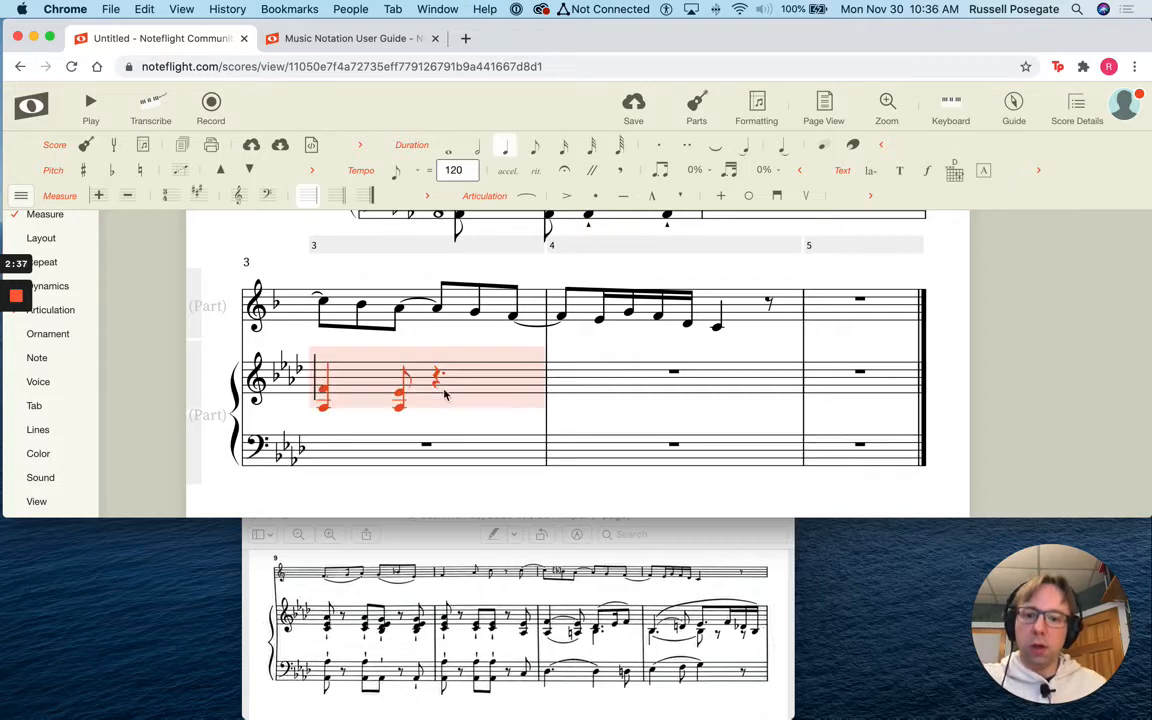
pyautogui.press('v')
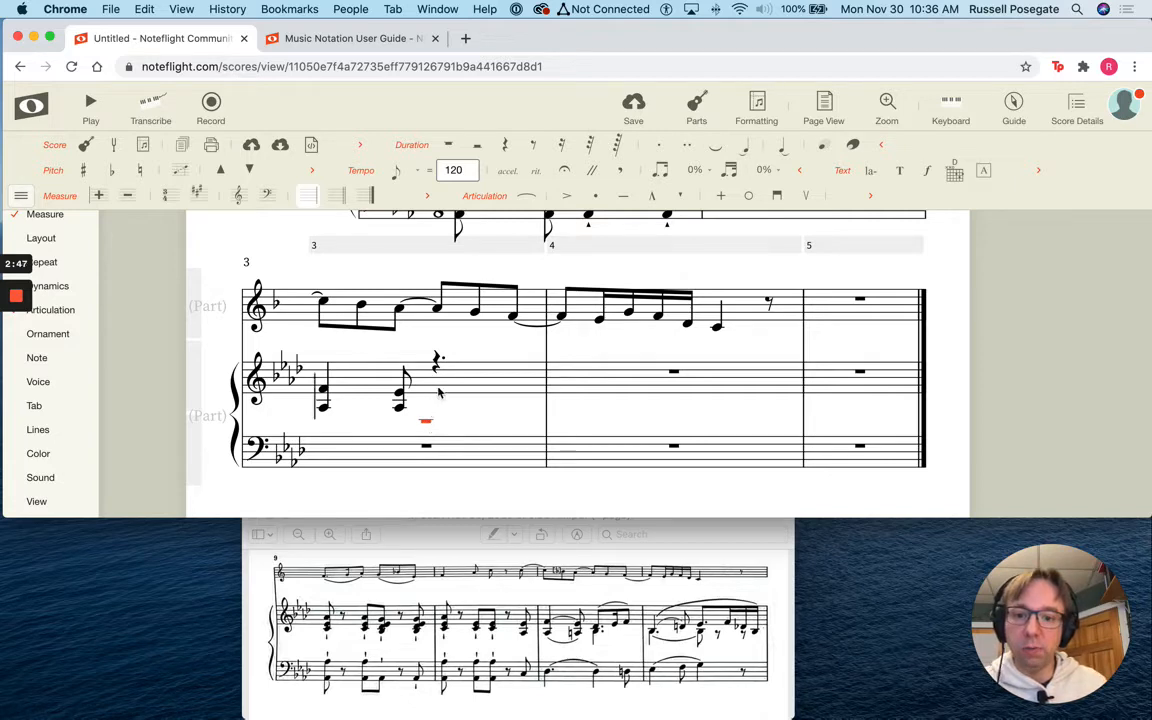
# Step: Enter an eighth-note G-sharp in the lower voice at the start of measure 3 in the piano's treble staff
pyautogui.click(325, 390)
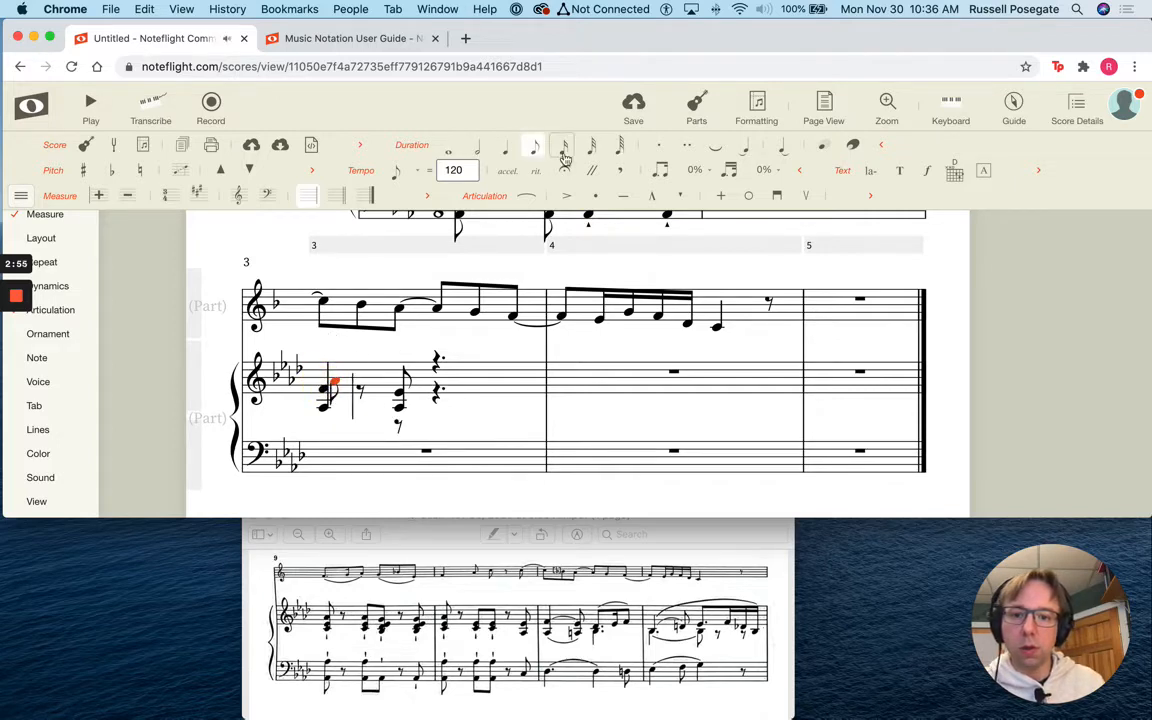
pyautogui.press('+')
pyautogui.click(669, 197)
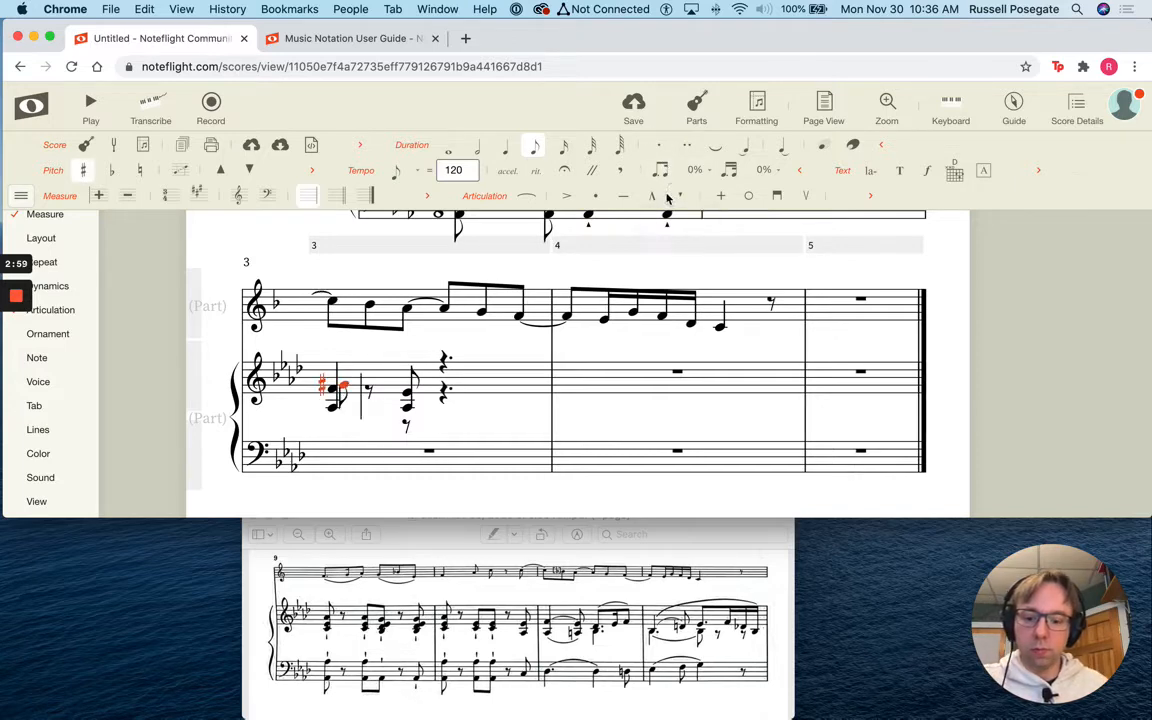
# Step: Replace the lower-voice G-sharp at the start of measure 3 in the piano's treble staff with a dotted quarter rest
pyautogui.press('BackSpace')
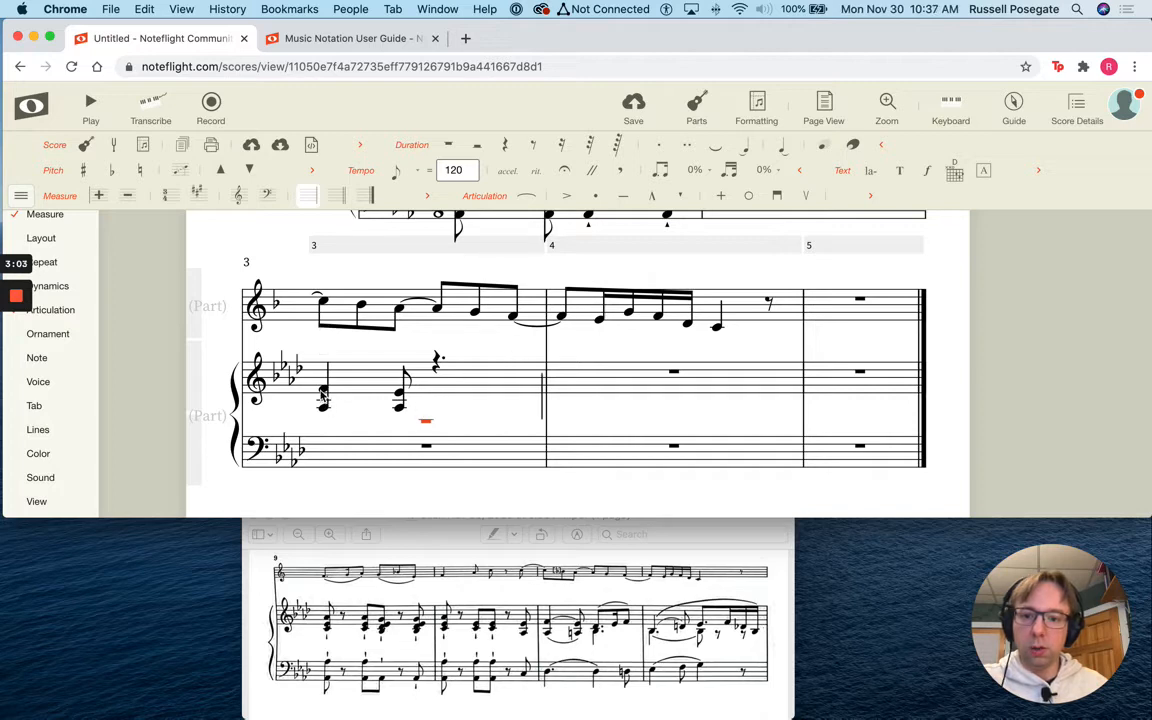
pyautogui.moveTo(50, 287)
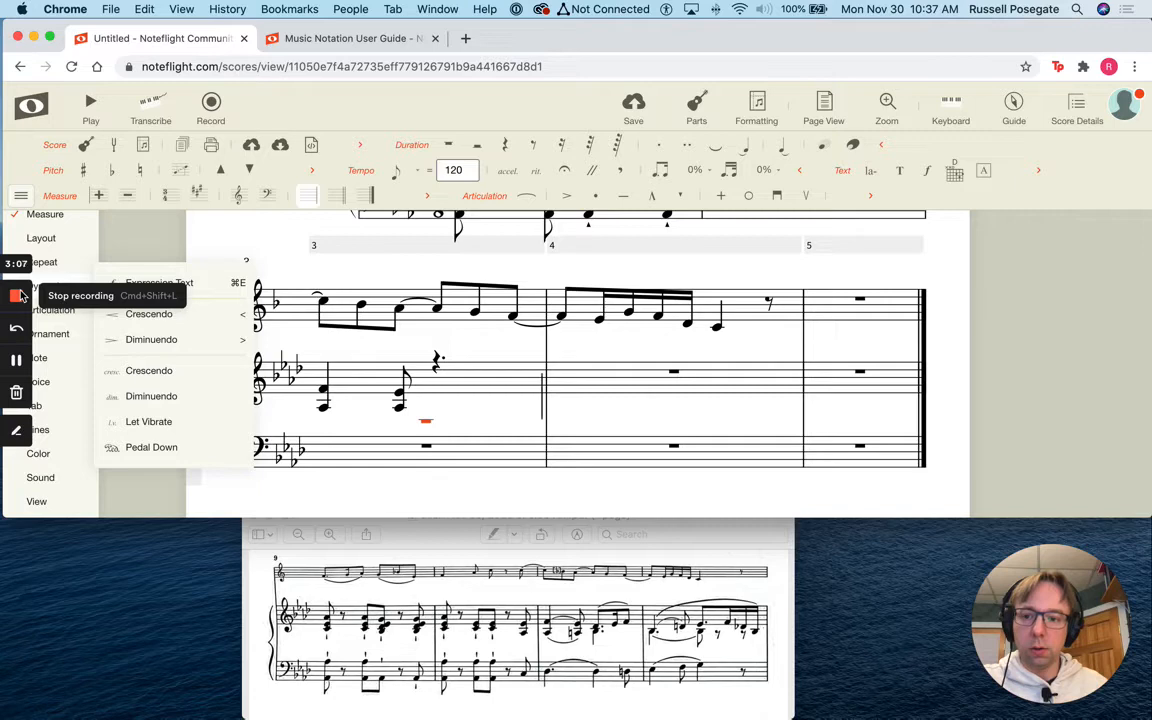
pyautogui.moveTo(64, 238)
pyautogui.scroll(5, 55, 260)
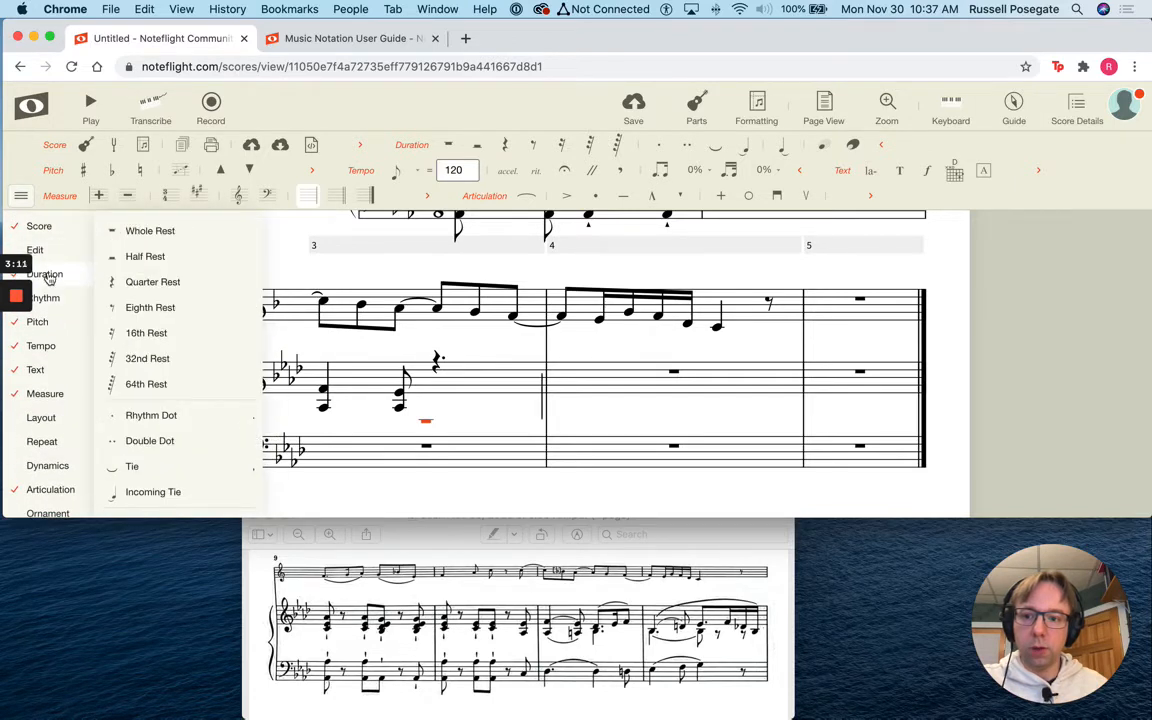
pyautogui.click(148, 284)
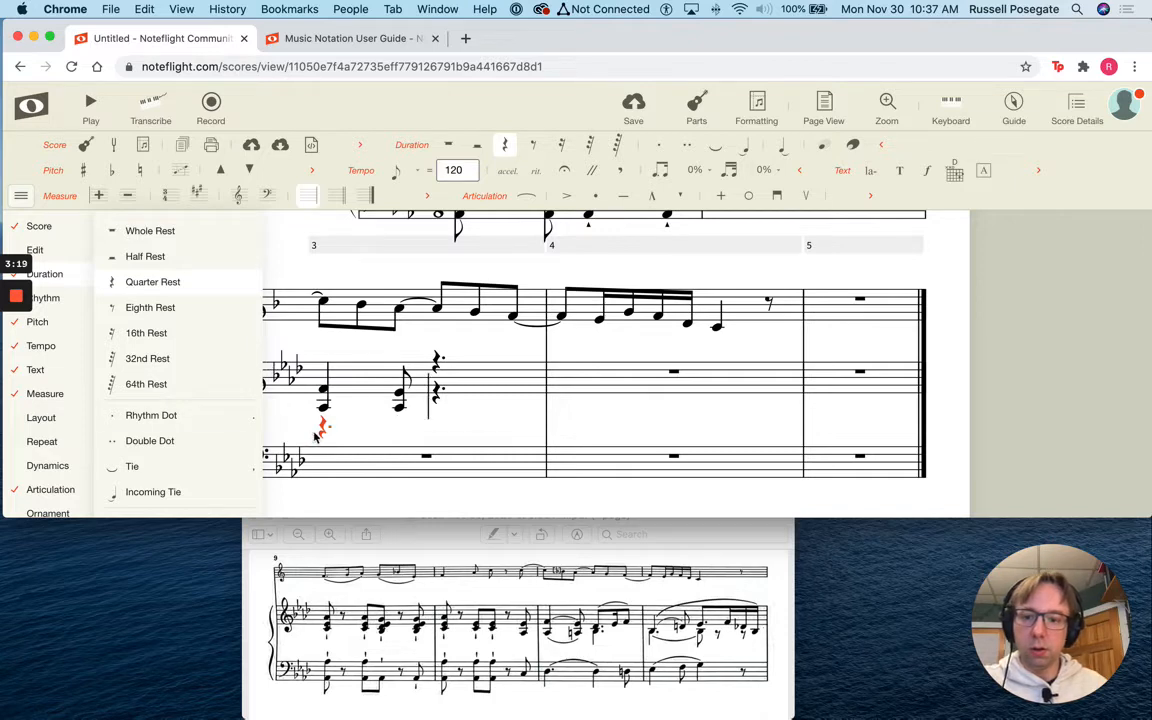
pyautogui.press('.')
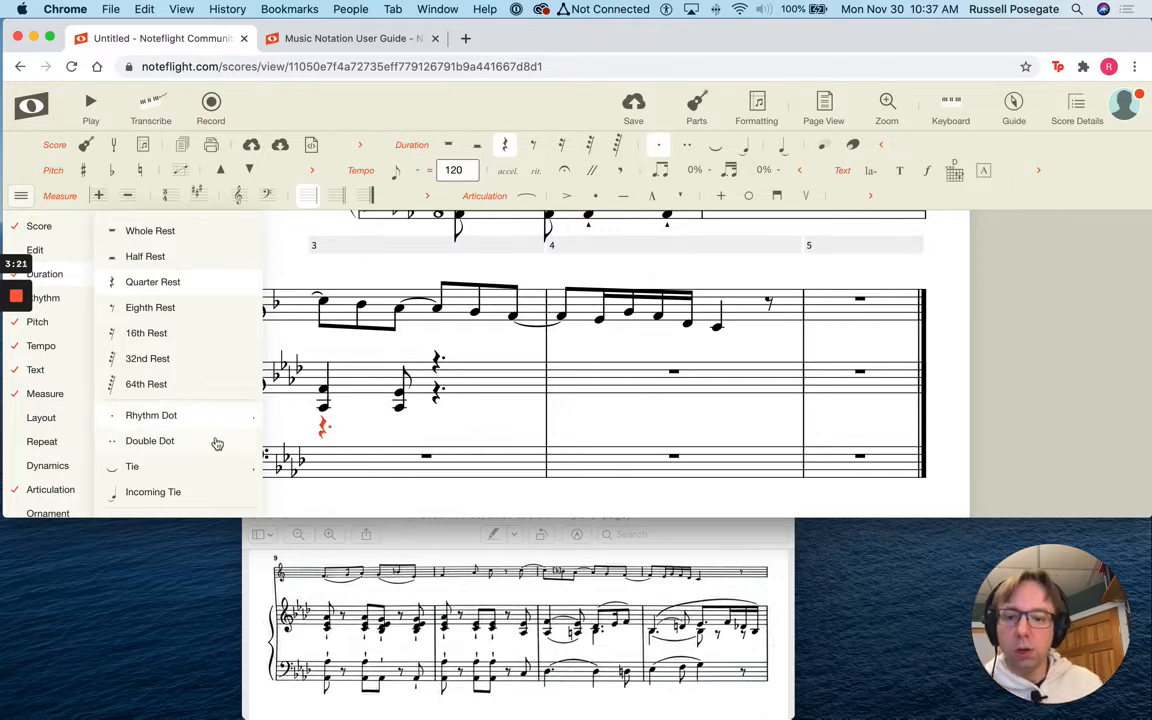
# Step: Enter a dotted quarter-note B-flat in the lower voice after the dotted quarter rest in measure 3 of the piano's treble staff
pyautogui.click(436, 404)
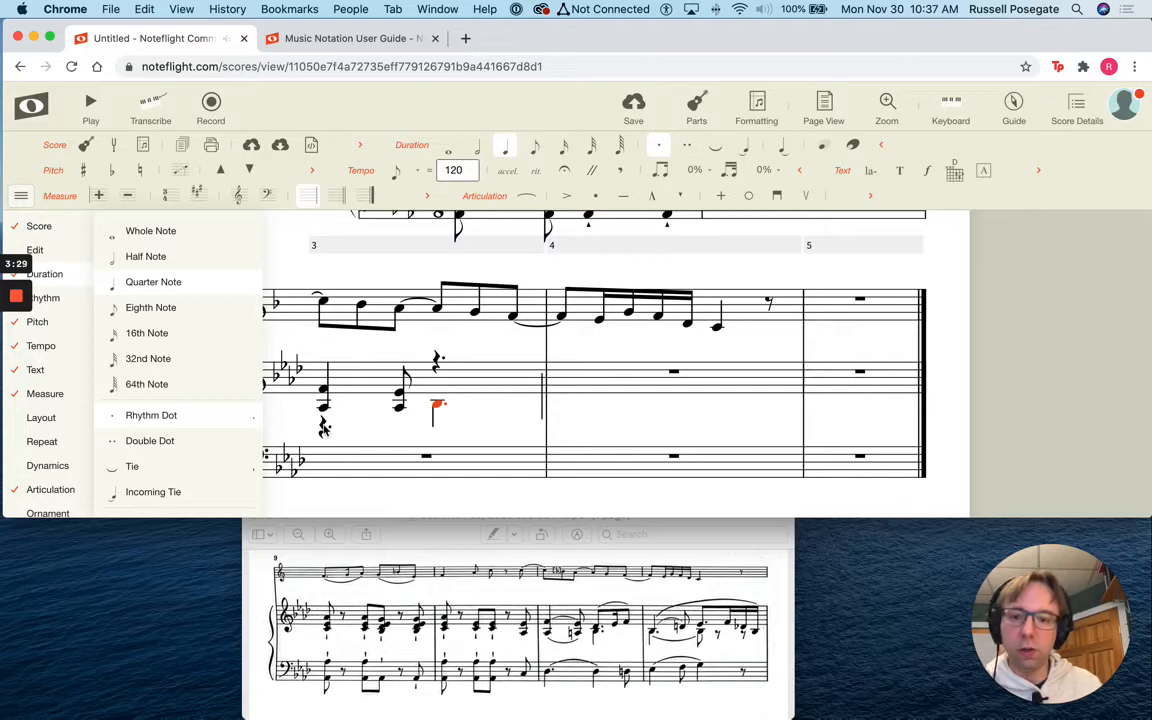
pyautogui.click(323, 425)
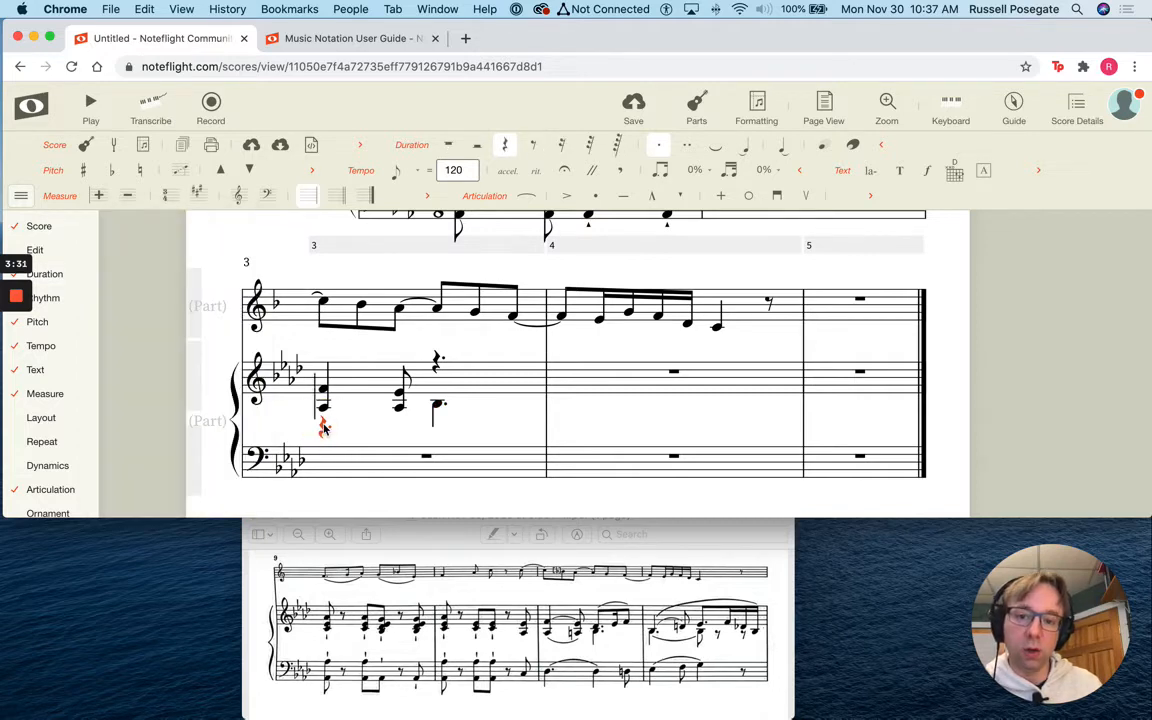
pyautogui.click(437, 406)
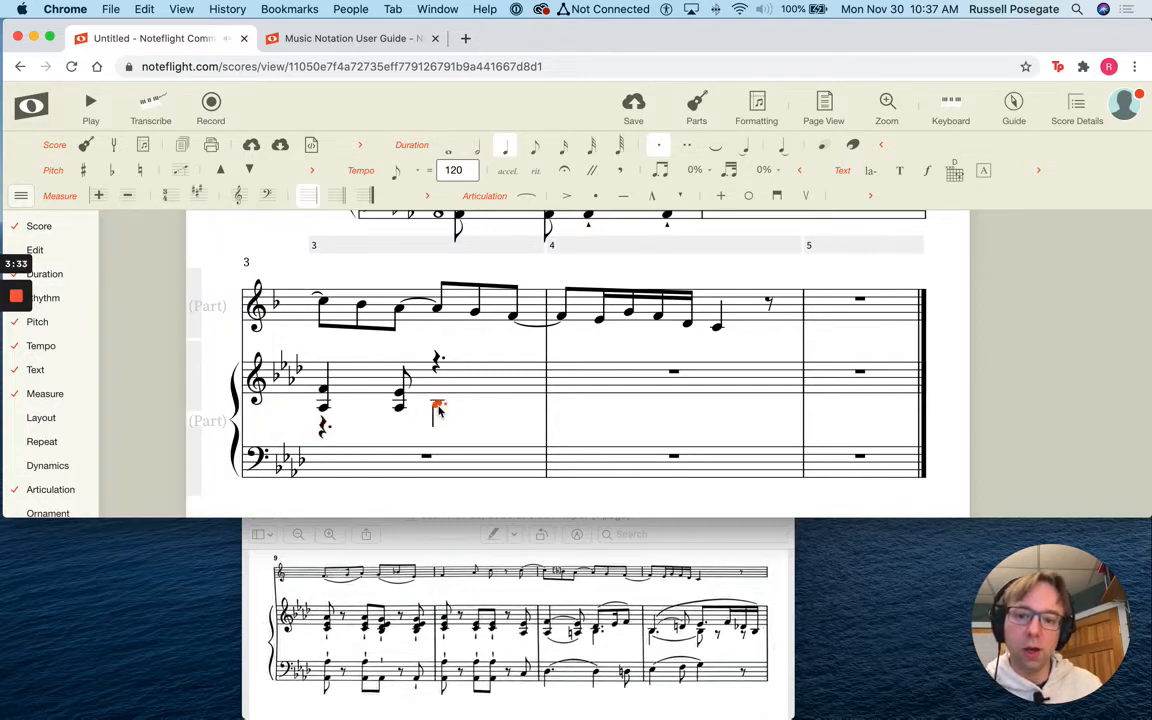
# Step: Add the Voice commands to the toolbar and switch to the upper voice at the second beat of measure 3
pyautogui.scroll(-3, 64, 455)
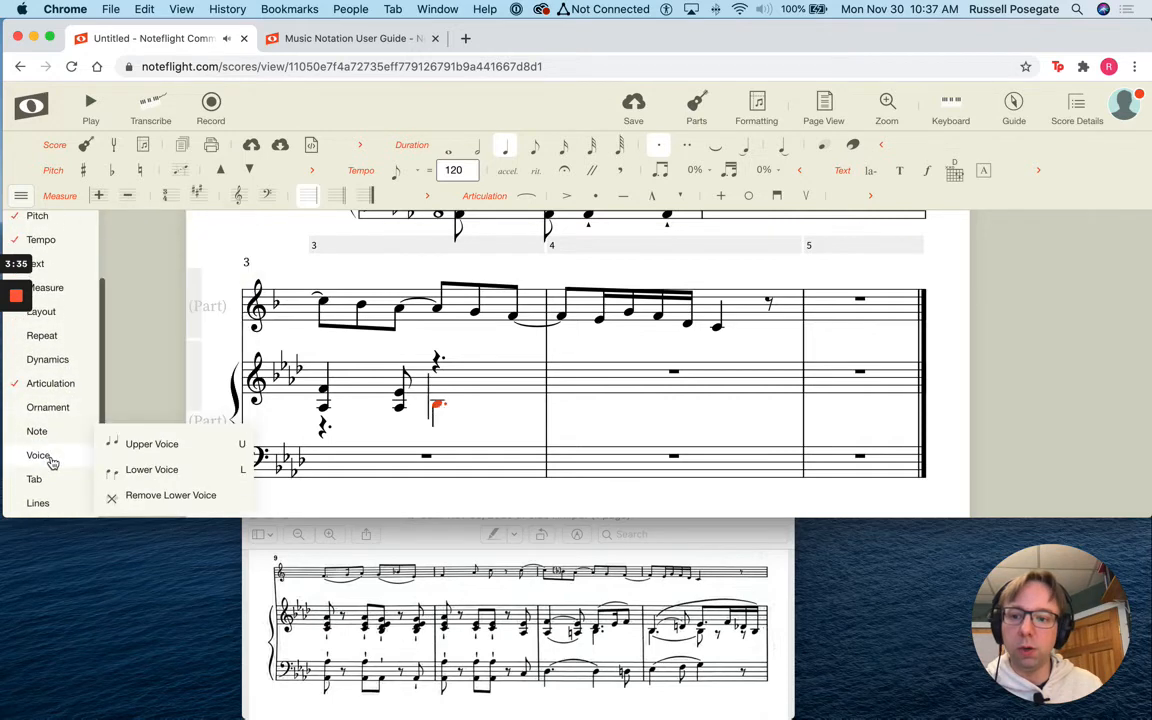
pyautogui.click(52, 461)
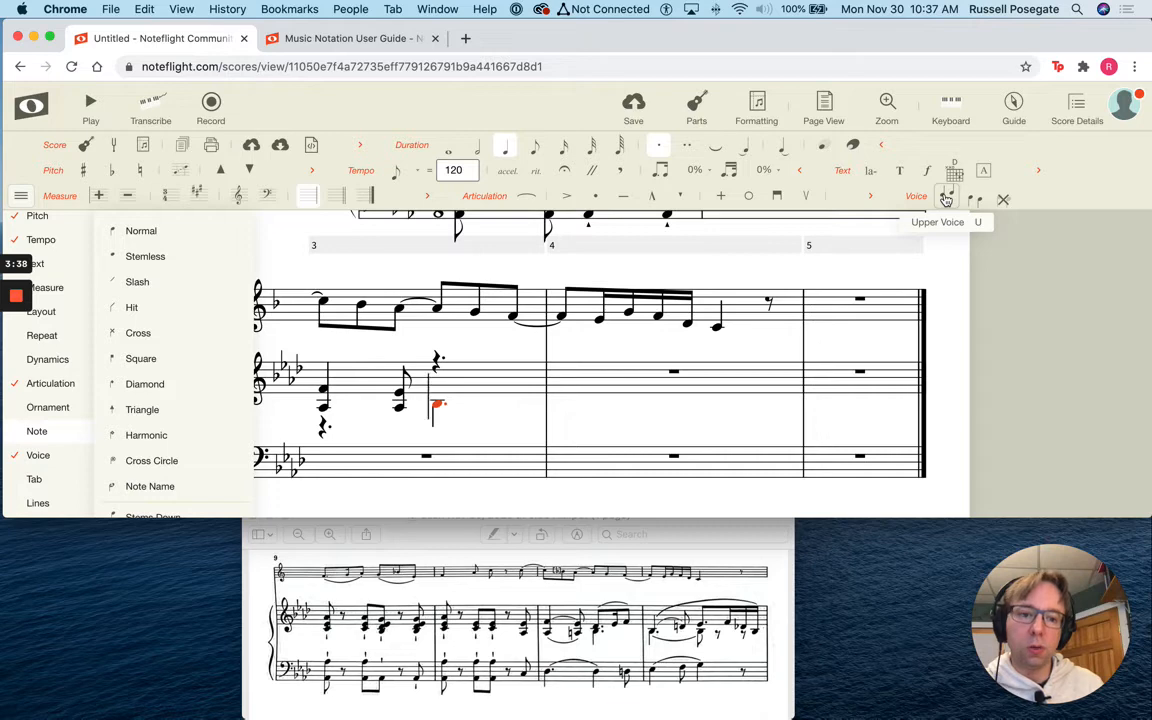
pyautogui.click(945, 198)
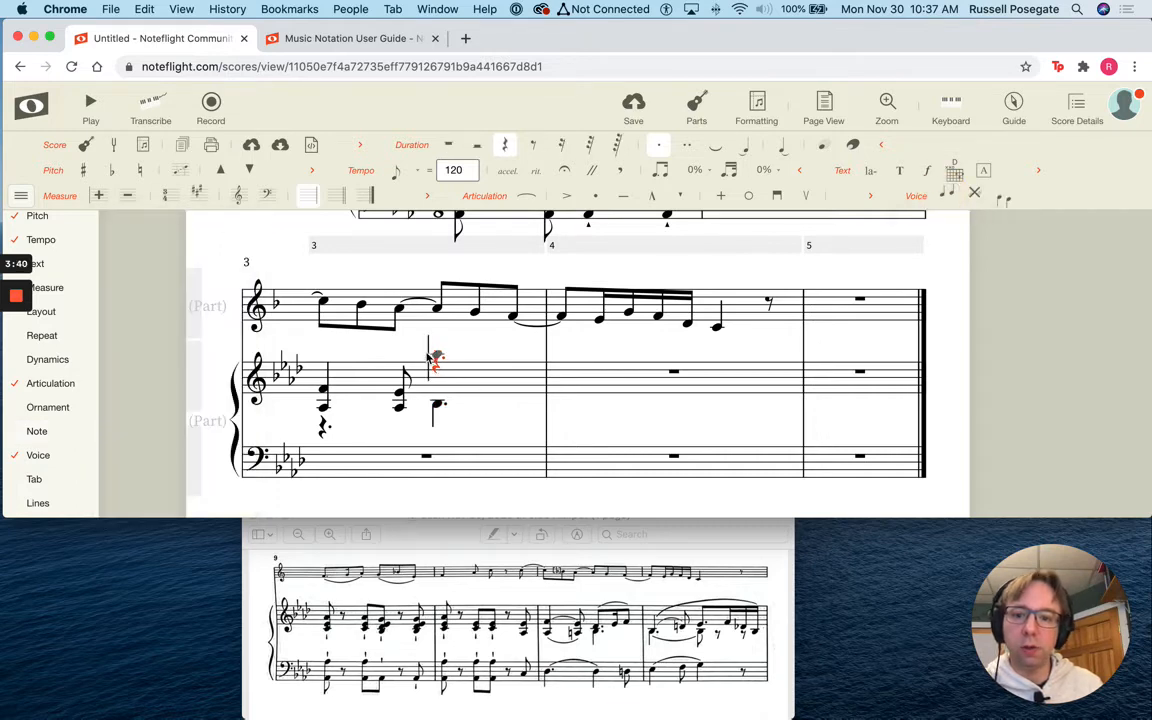
# Step: Enter a dotted eighth-note D-flat in the upper voice above the B-flat in measure 3
pyautogui.click(437, 400)
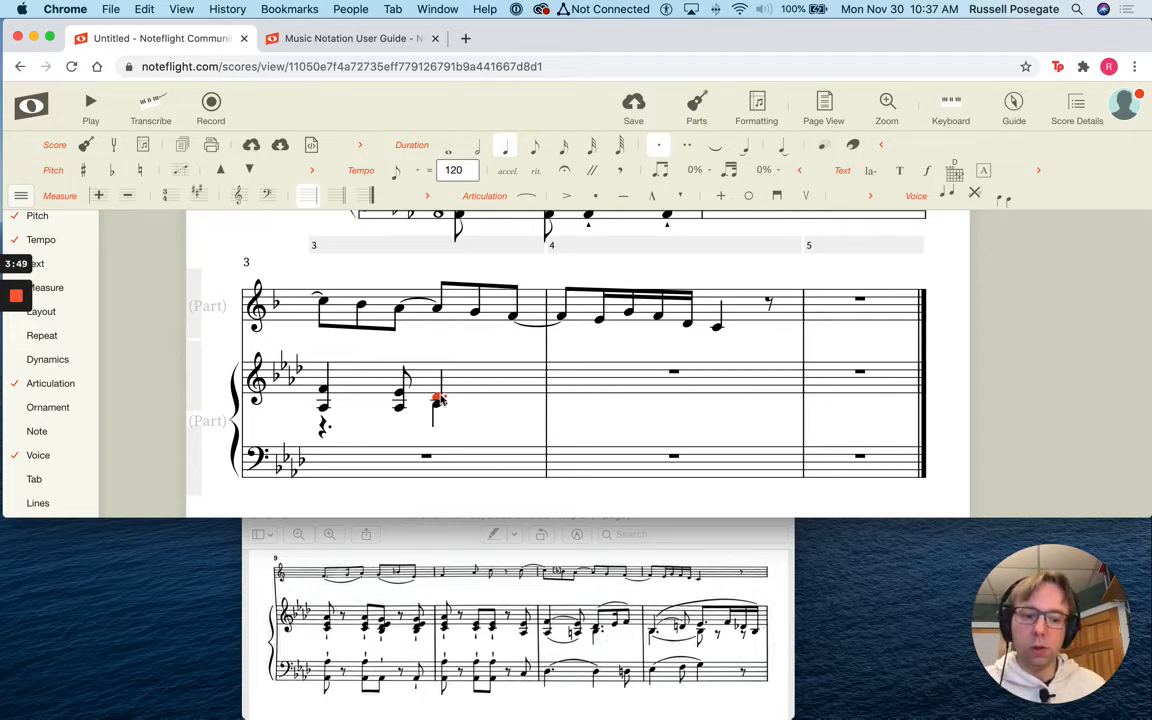
pyautogui.press('4')
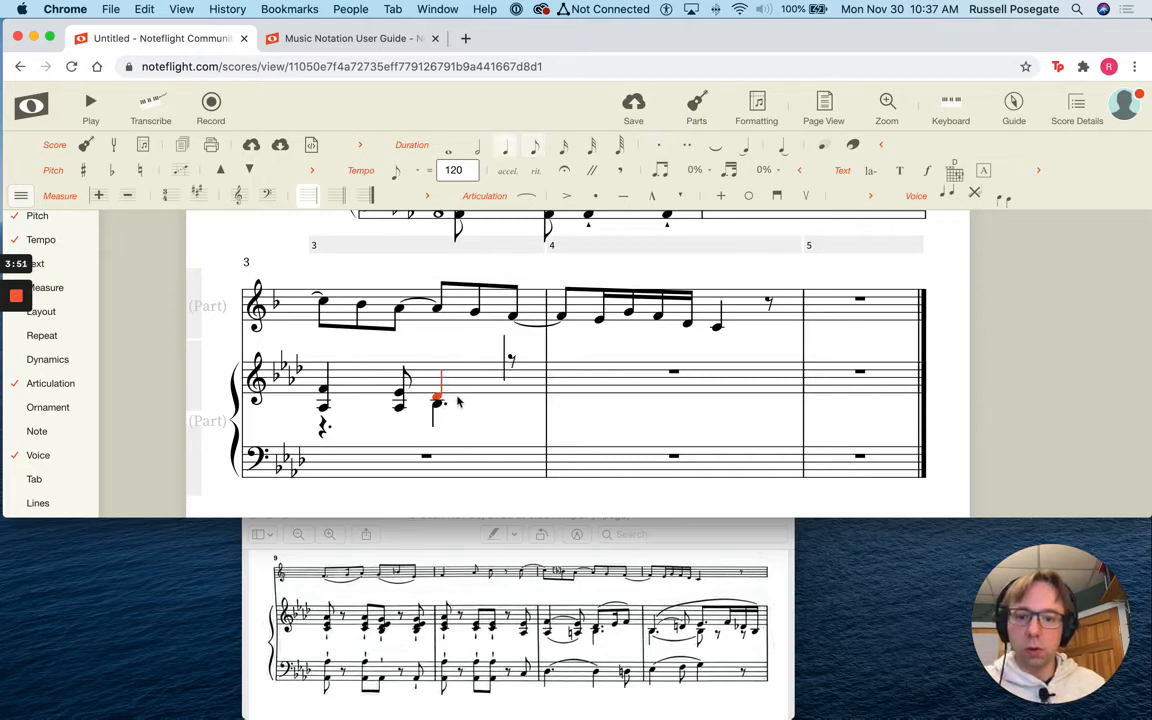
pyautogui.press('4')
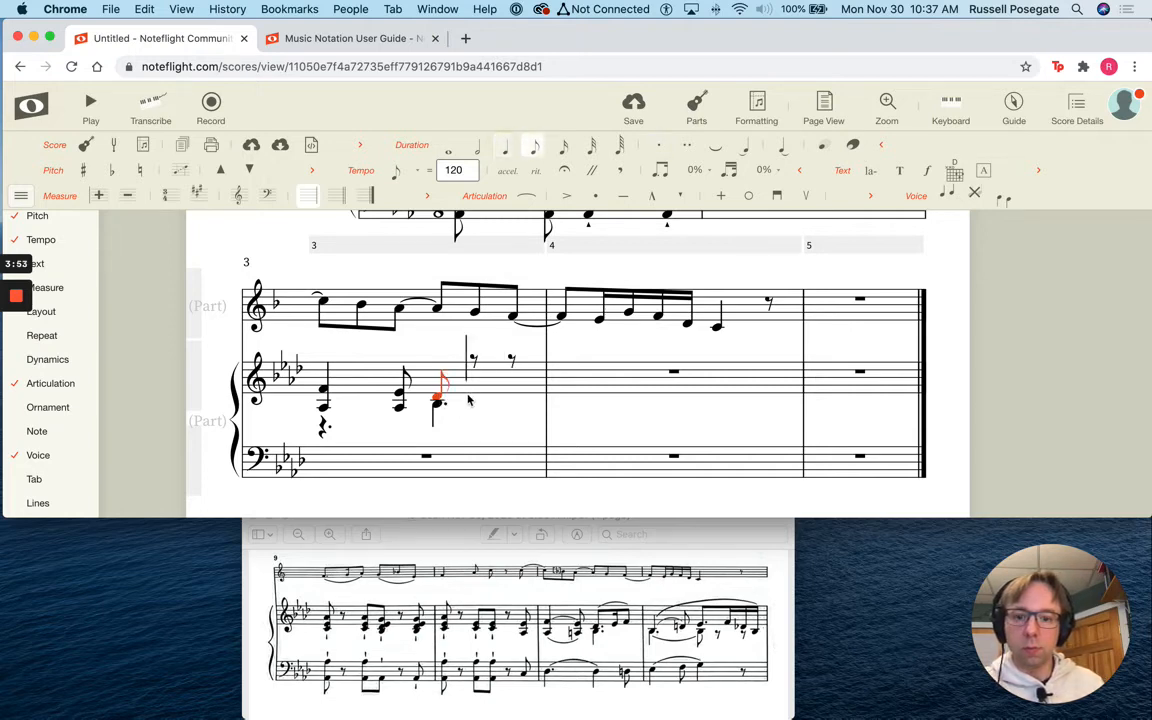
pyautogui.press('.')
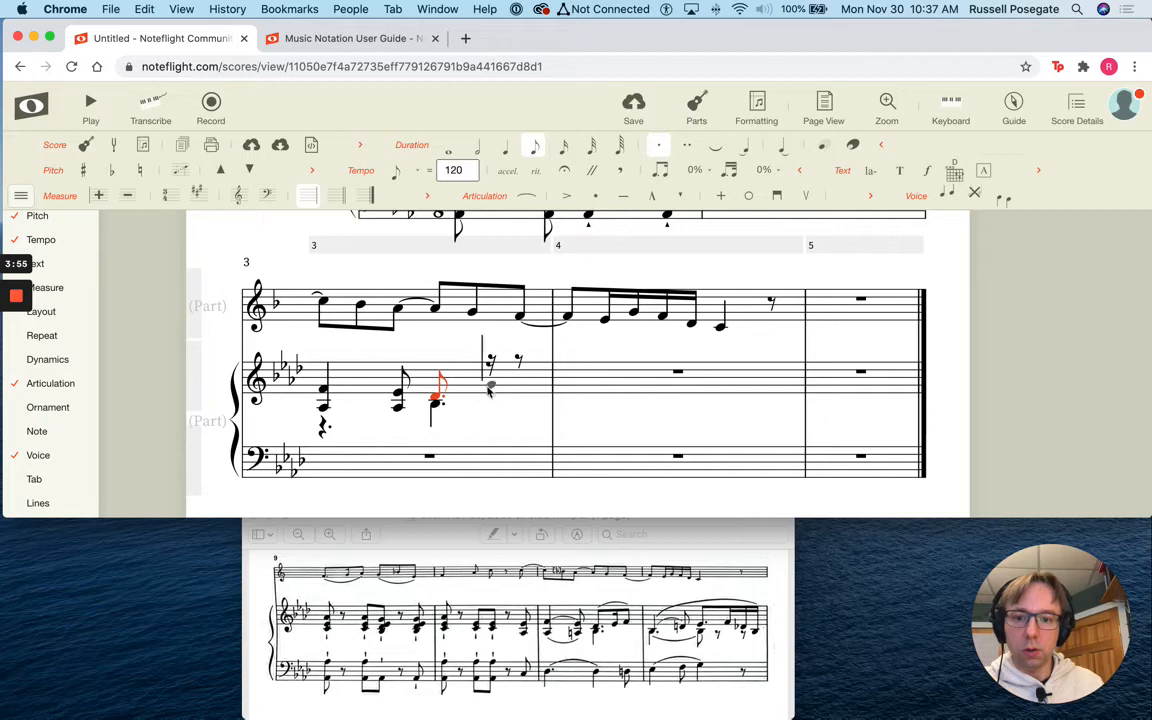
# Step: Complete the upper voice of measure 3 with a sixteenth-note E-flat and an eighth-note F
pyautogui.click(496, 395)
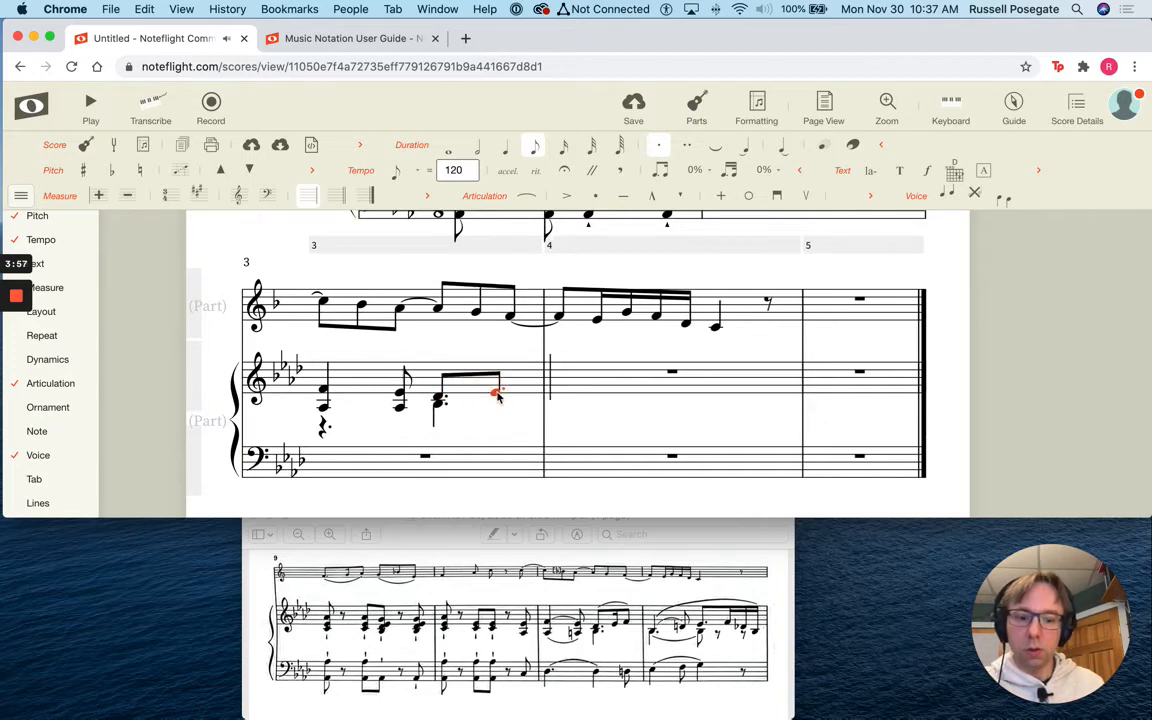
pyautogui.press('3')
pyautogui.click(519, 392)
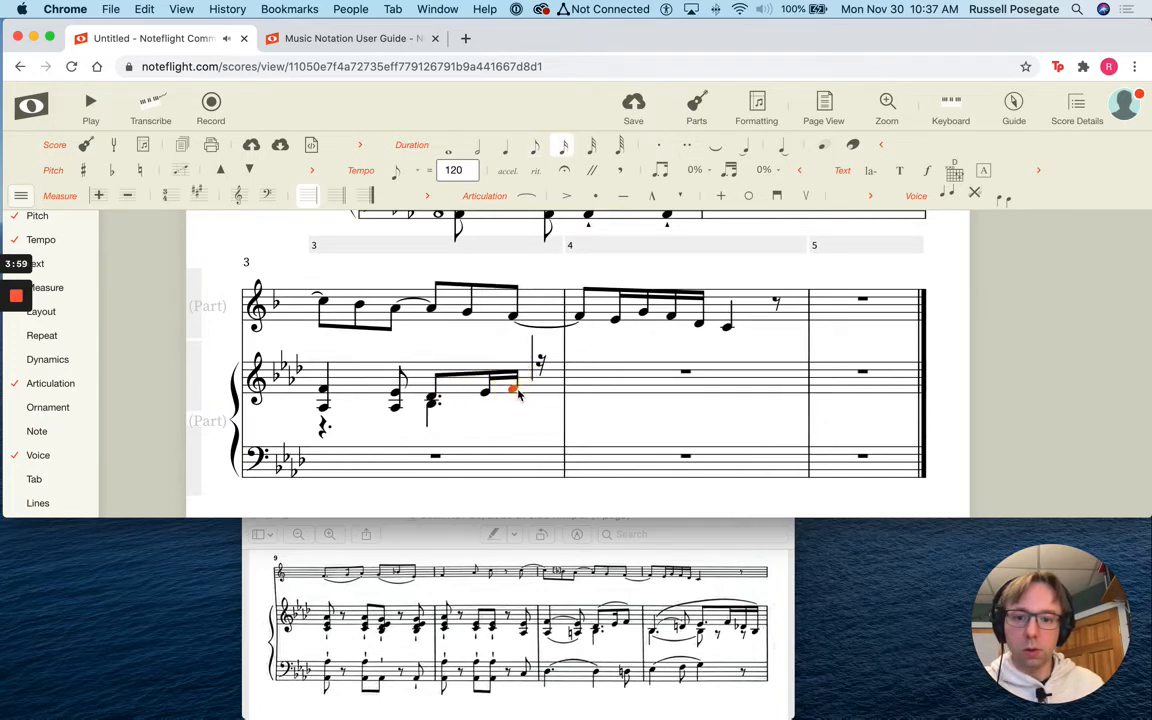
pyautogui.press('4')
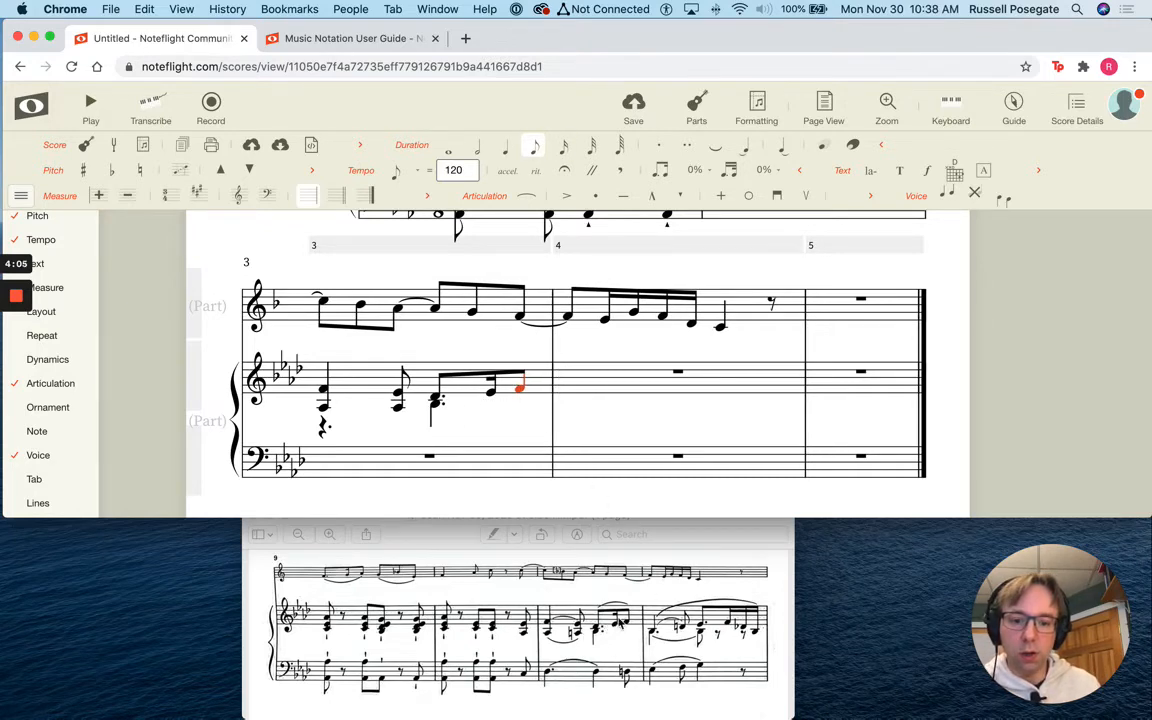
# Step: Add a slur over the upper-voice notes D-flat, E-flat and F in measure 3 of the piano's treble staff
pyautogui.click(437, 399)
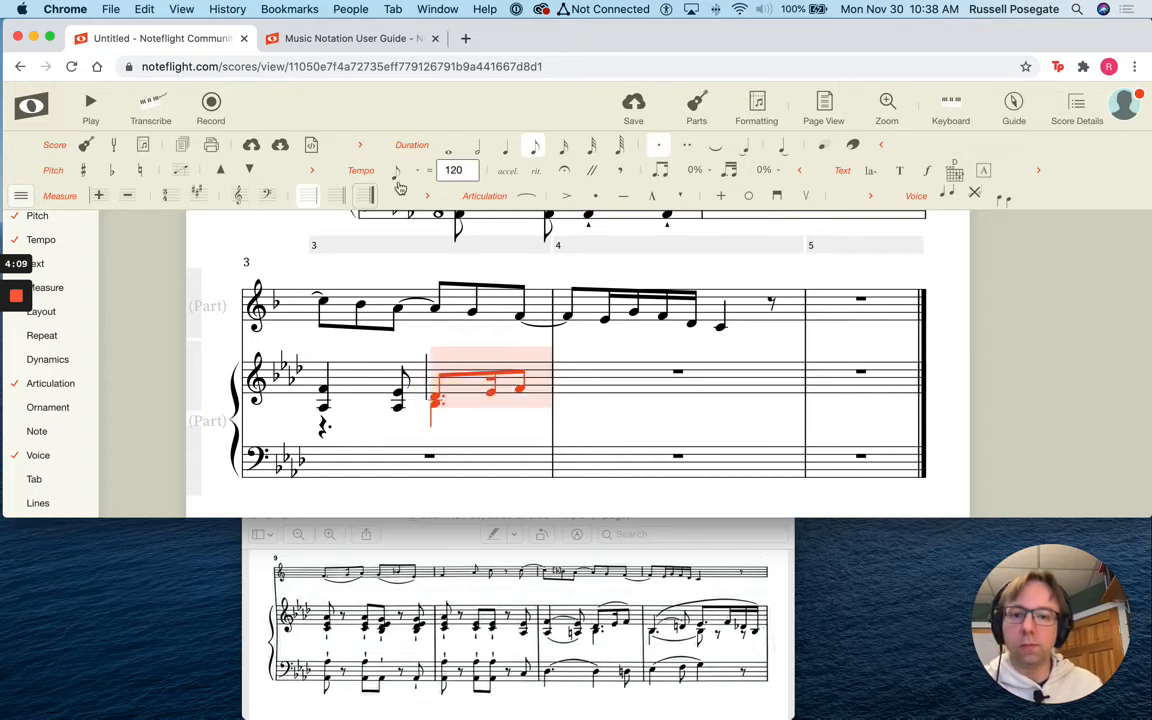
pyautogui.click(570, 198)
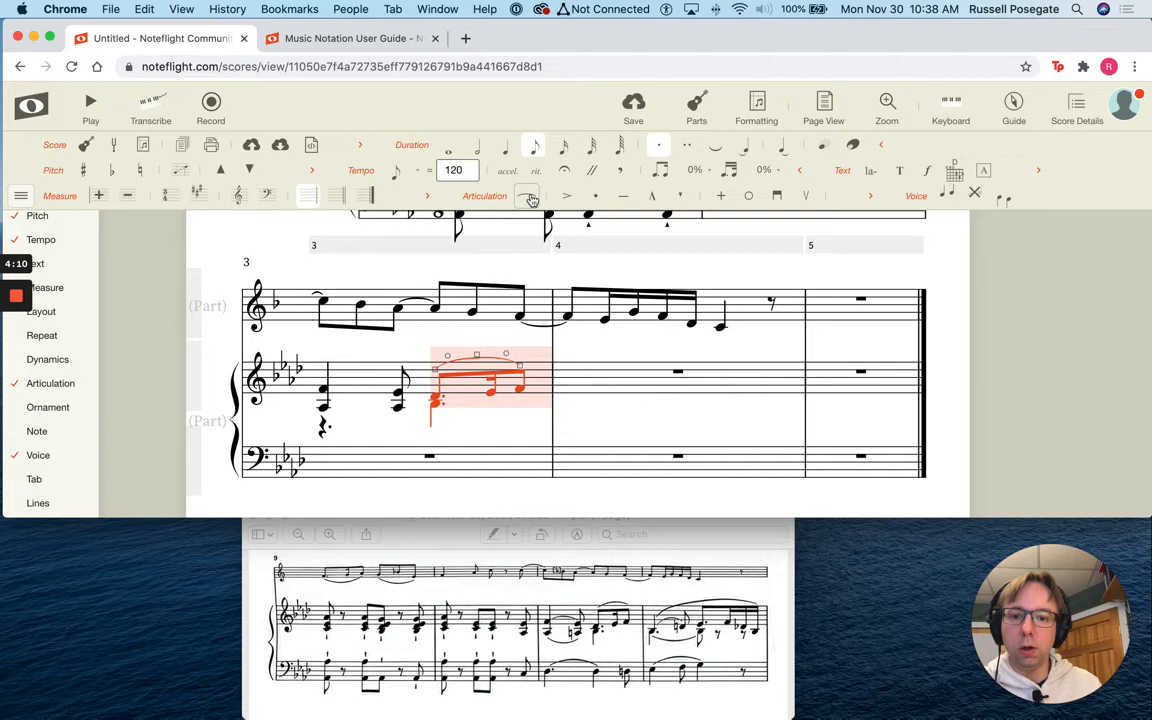
pyautogui.click(512, 426)
# Step: Add a slur over the first two chords in measure 3 of the piano's treble staff
pyautogui.click(323, 393)
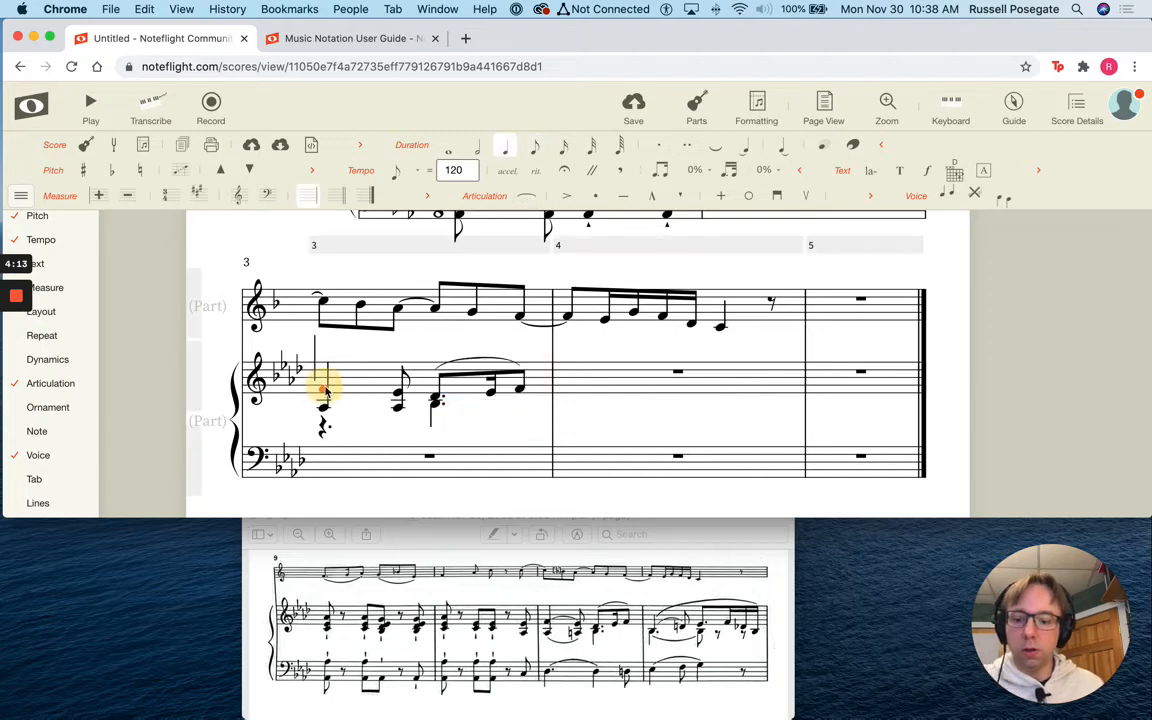
pyautogui.keyDown('shift'); pyautogui.click(398, 388); pyautogui.keyUp('shift')
pyautogui.click(526, 197)
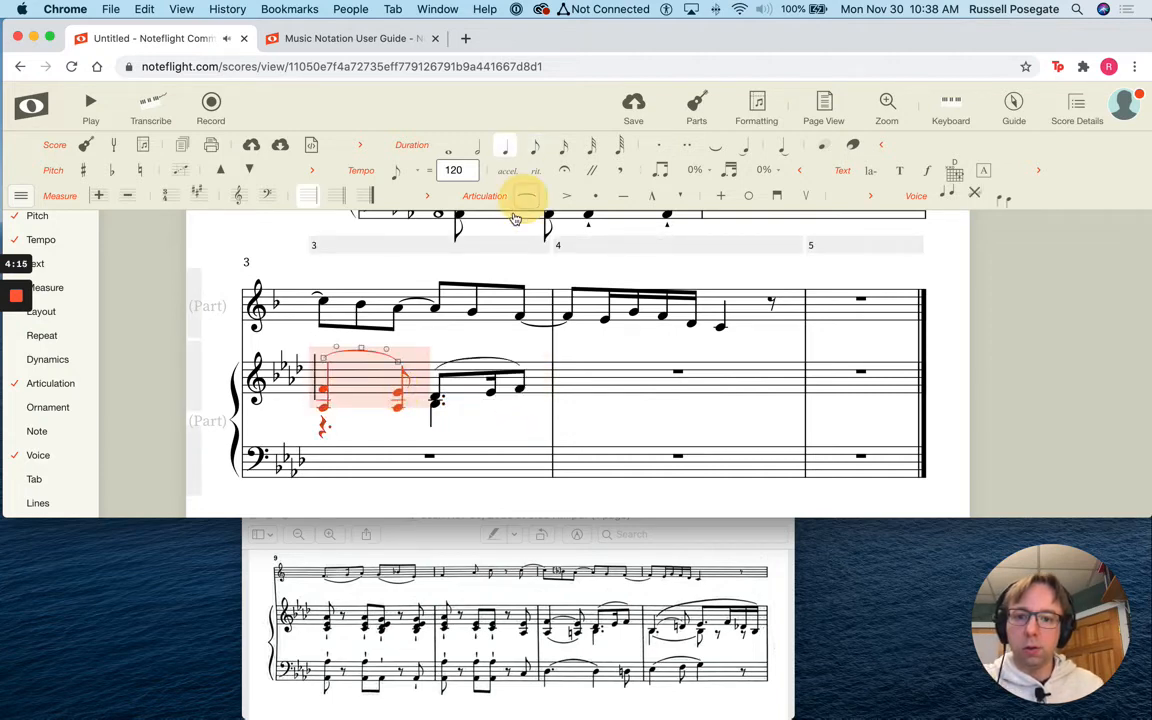
pyautogui.click(351, 424)
# Step: Add a second slur between the first two chords of measure 3 and reshape it to curve beneath their A-flats
pyautogui.click(323, 407)
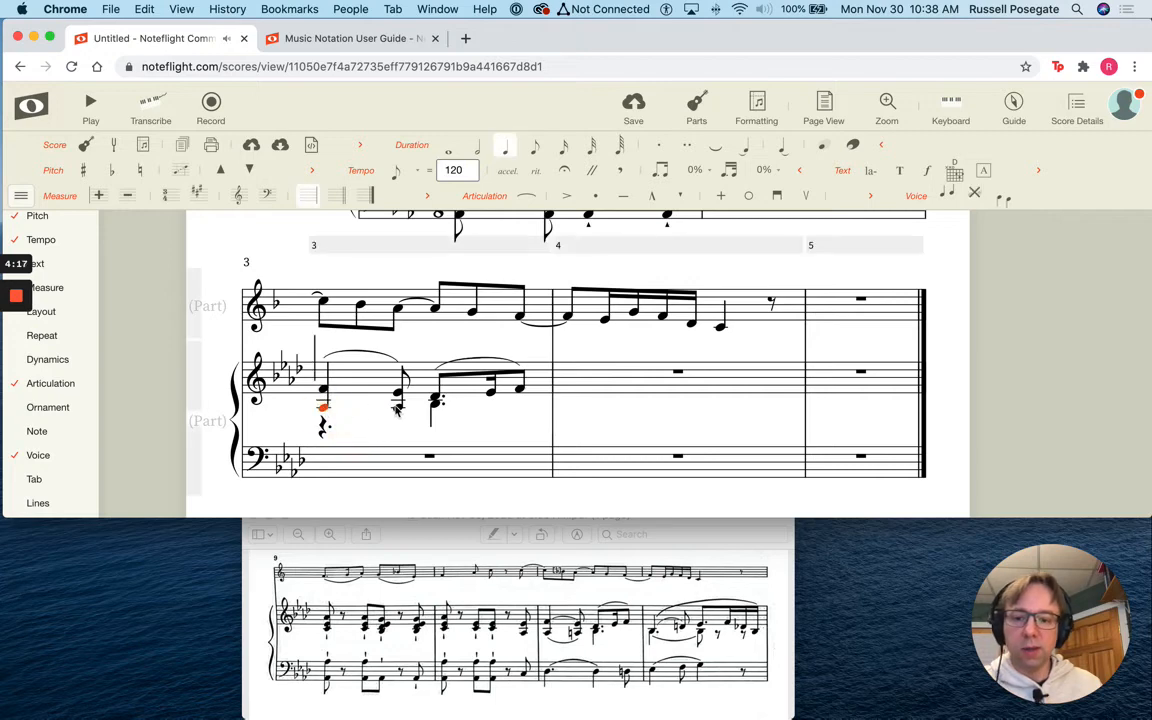
pyautogui.click(716, 150)
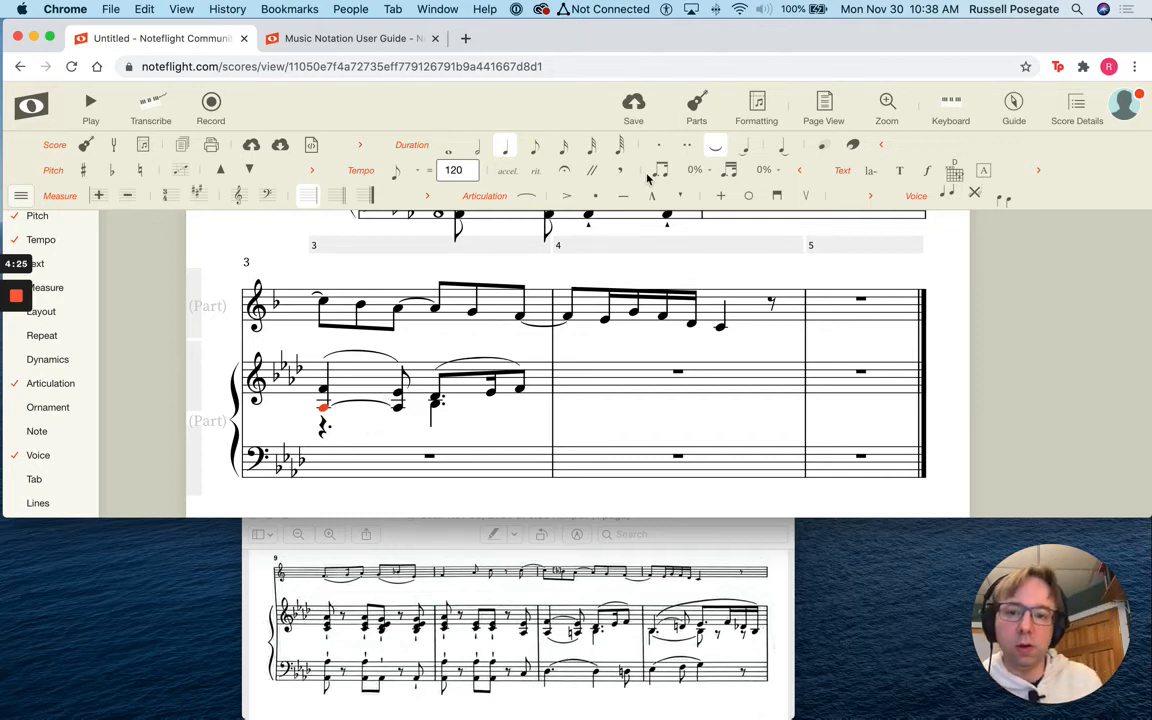
pyautogui.click(717, 150)
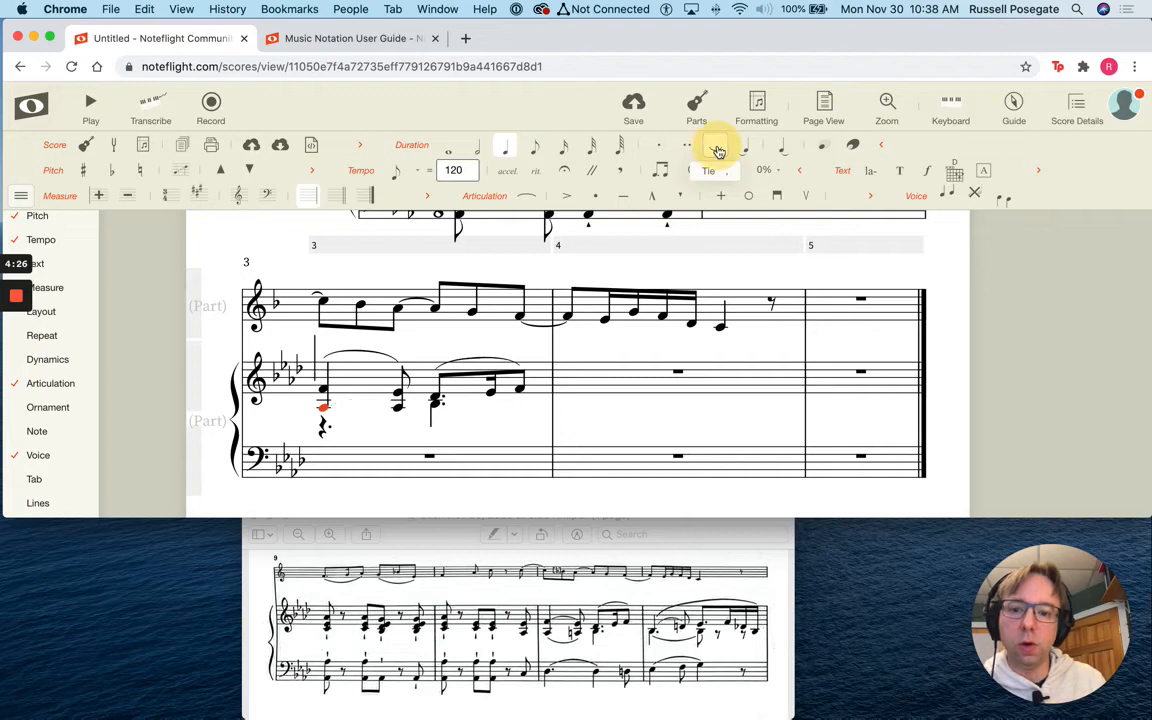
pyautogui.click(527, 200)
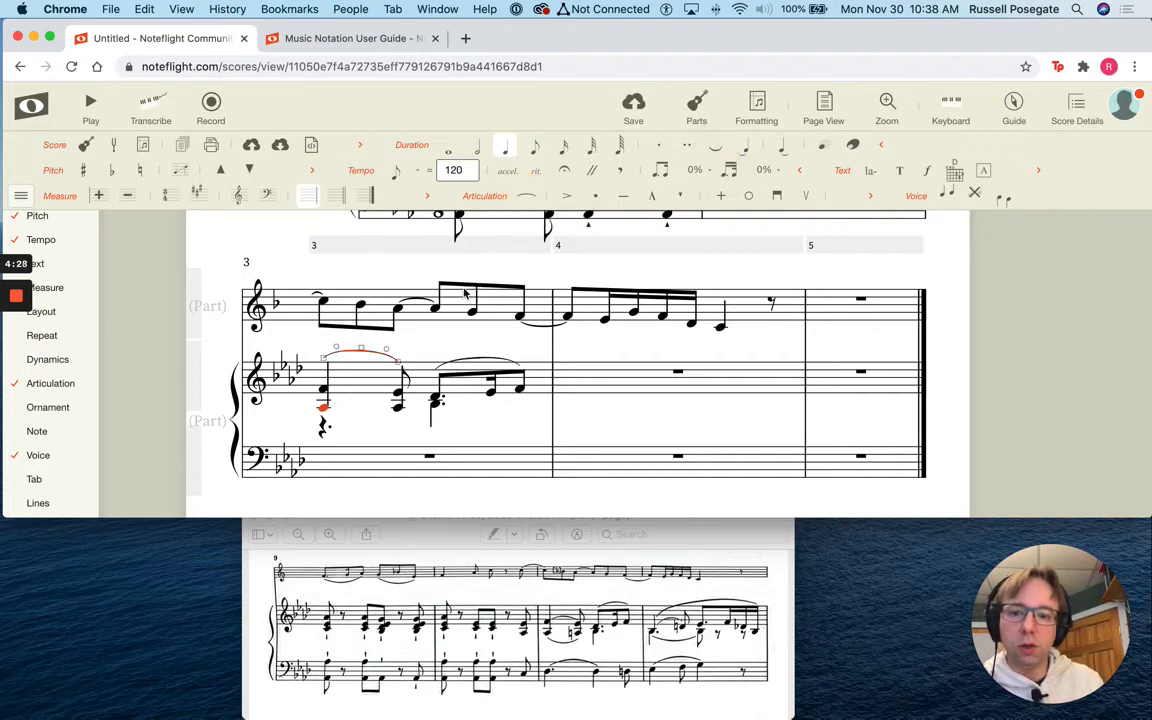
pyautogui.moveTo(363, 353); pyautogui.dragTo(398, 411)
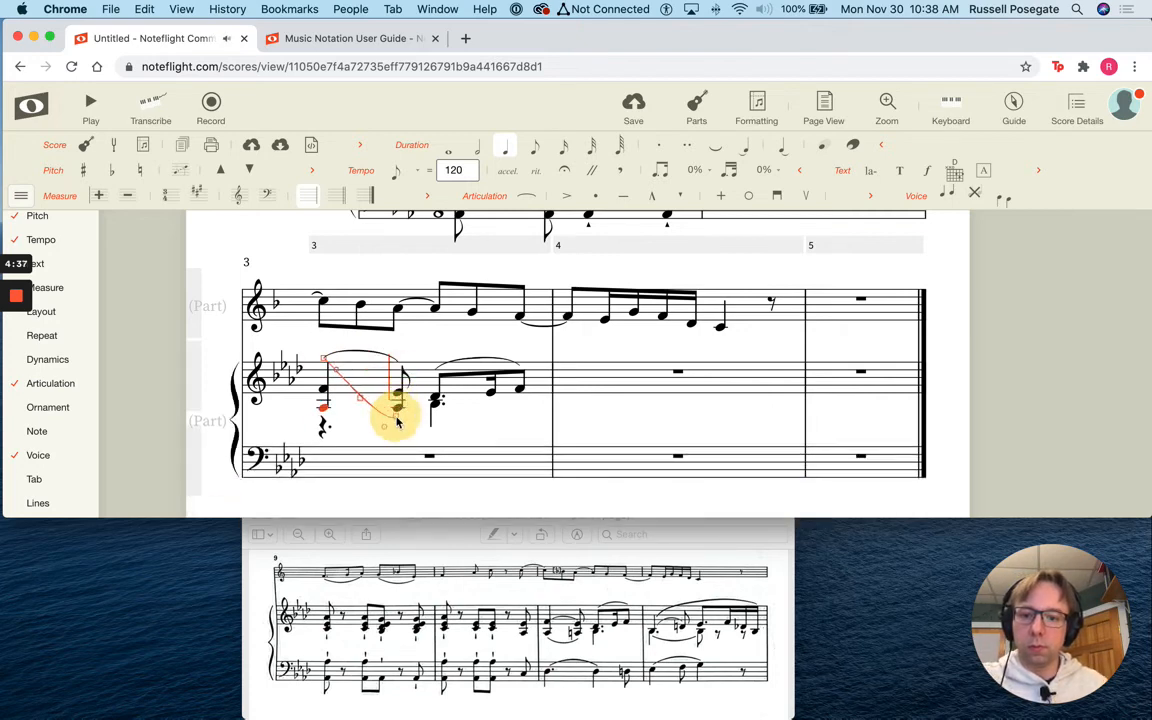
pyautogui.moveTo(326, 365); pyautogui.dragTo(329, 406)
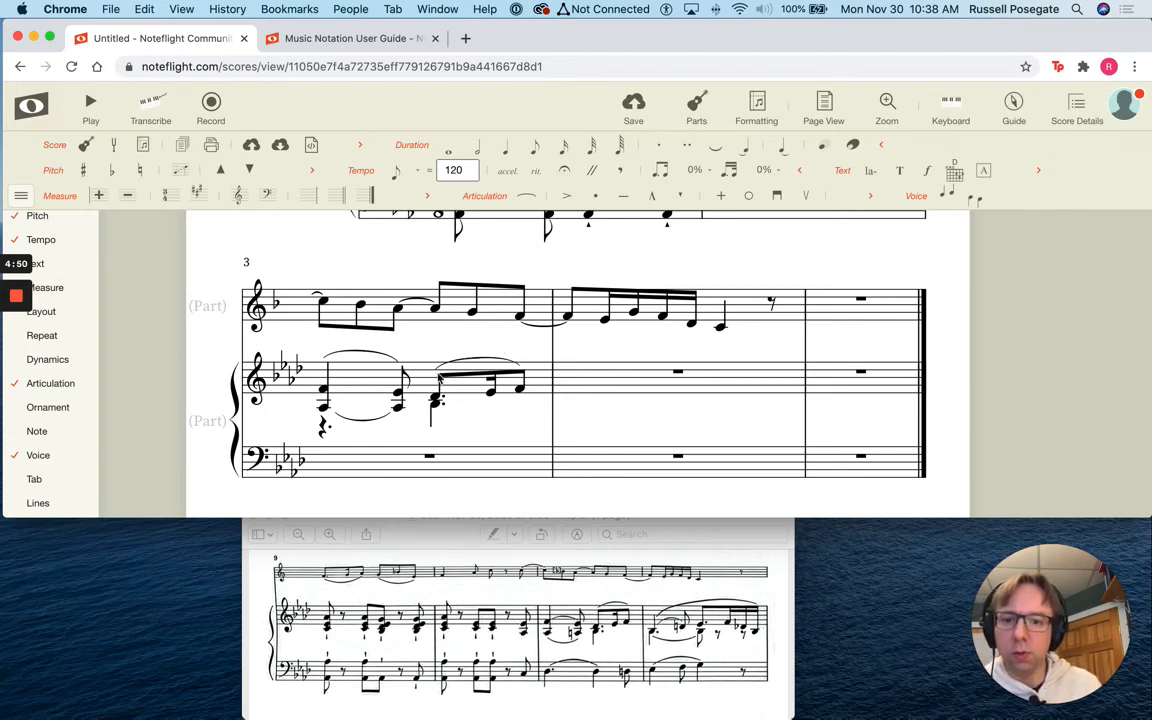
# Step: Enter a dotted quarter-note D-flat at the start of measure 3 in the piano's bass staff
pyautogui.click(338, 466)
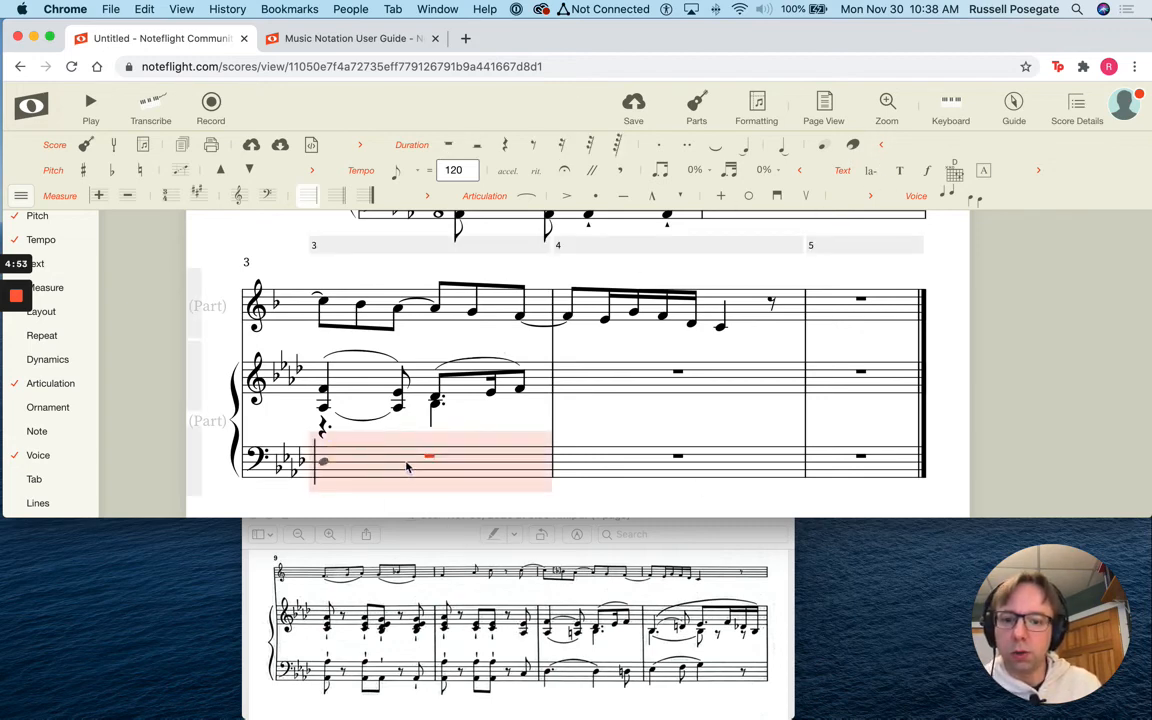
pyautogui.click(323, 464)
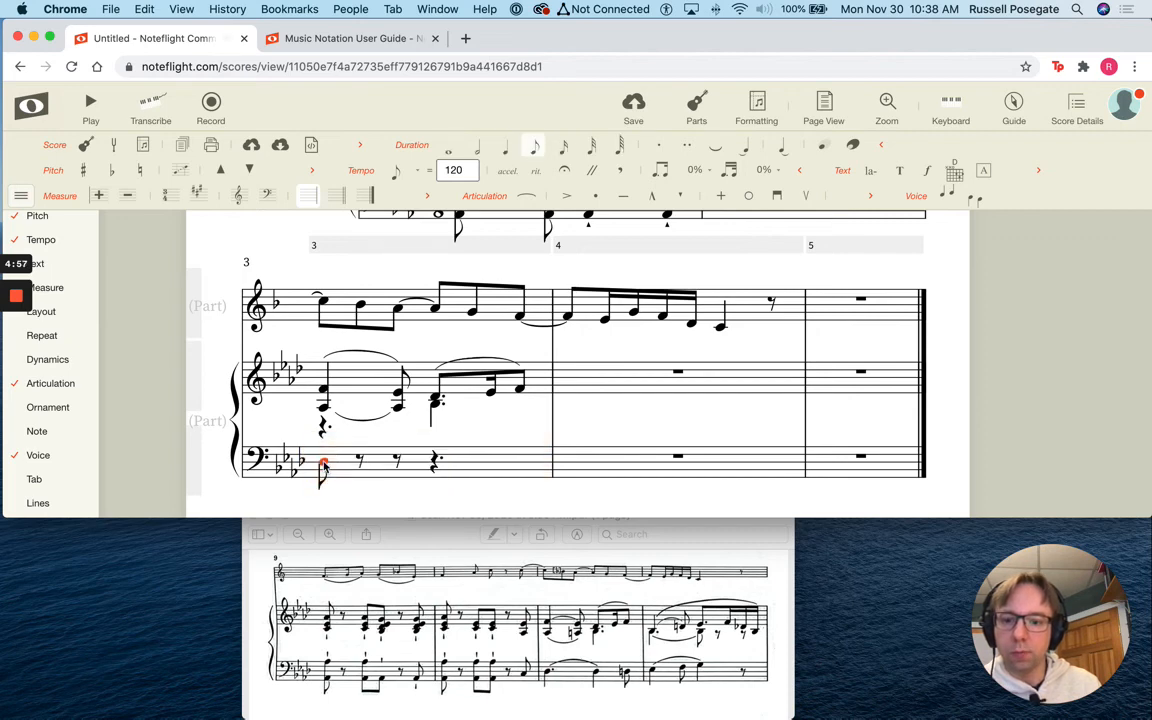
pyautogui.press('5')
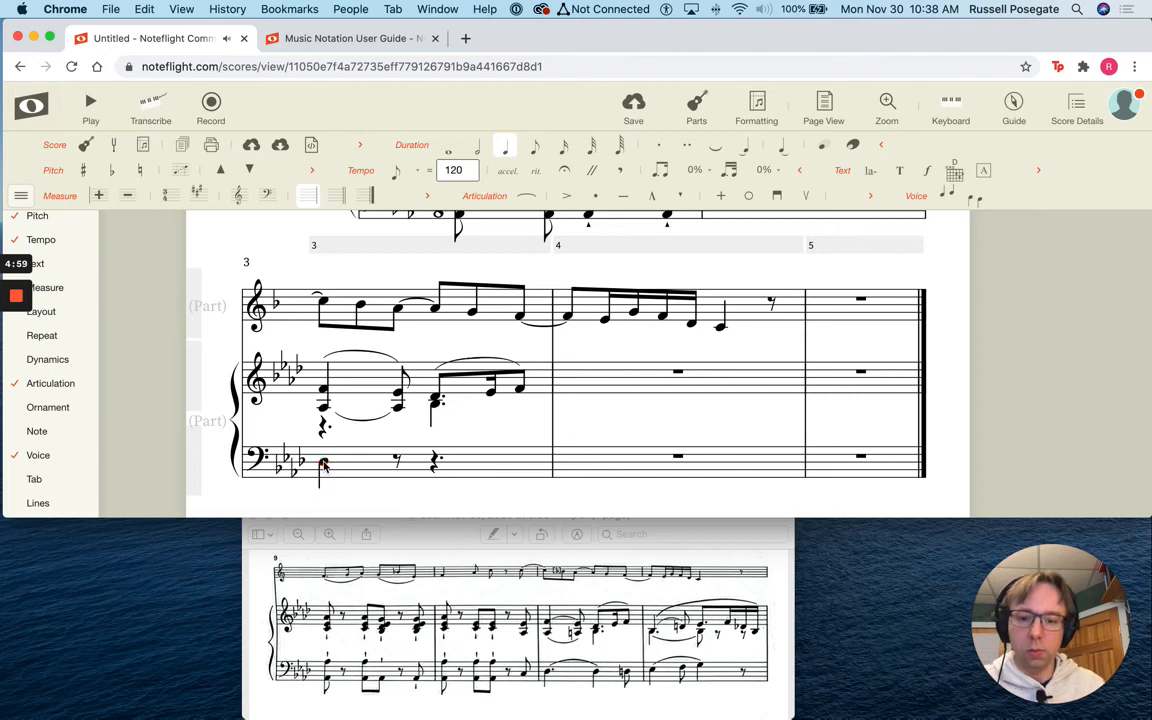
pyautogui.press('.')
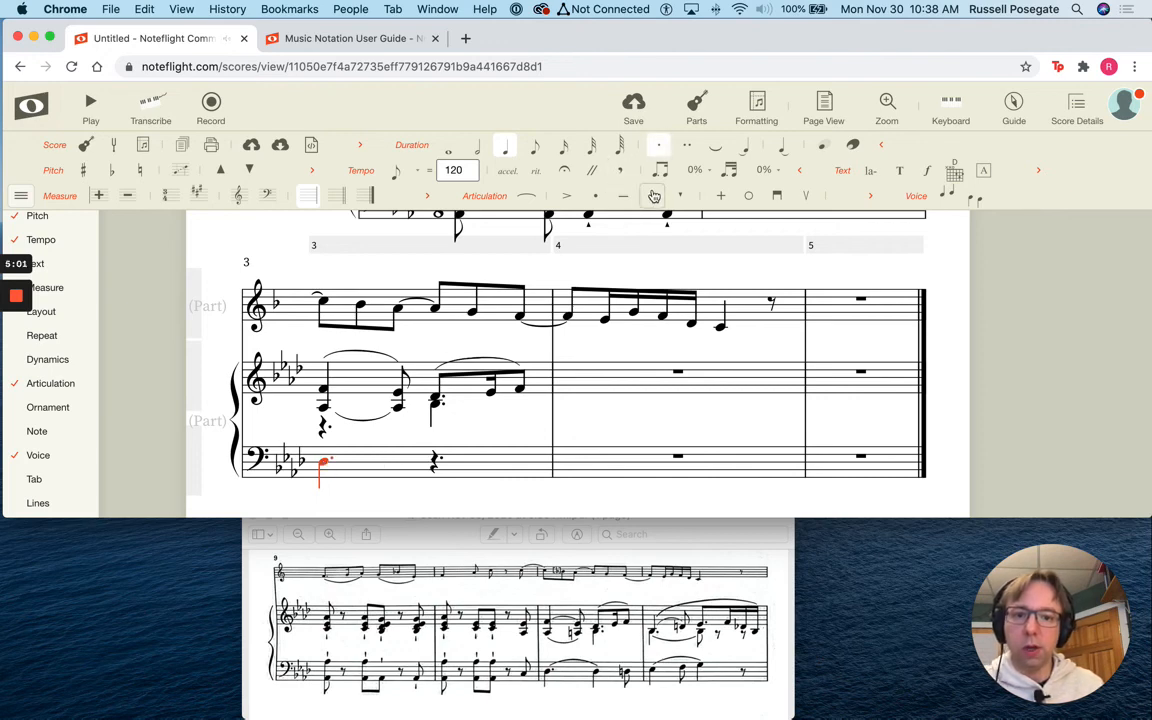
# Step: Tie the bass D-flat in measure 3 to a following quarter-note D-flat
pyautogui.click(715, 150)
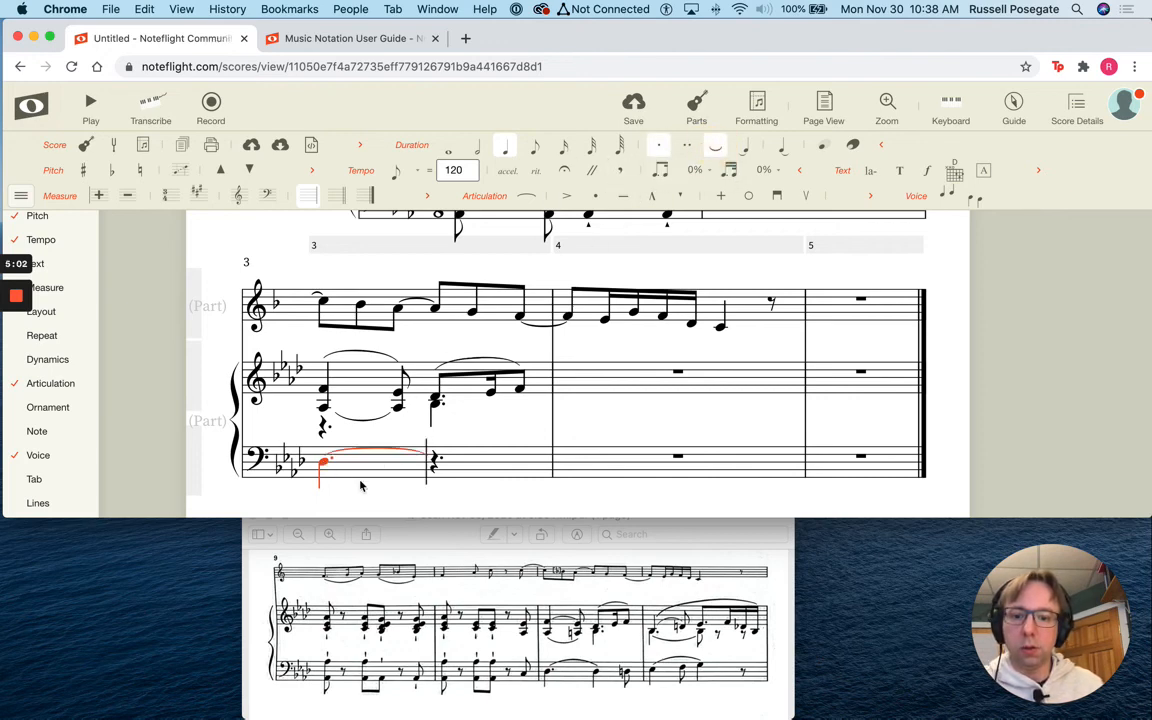
pyautogui.click(435, 465)
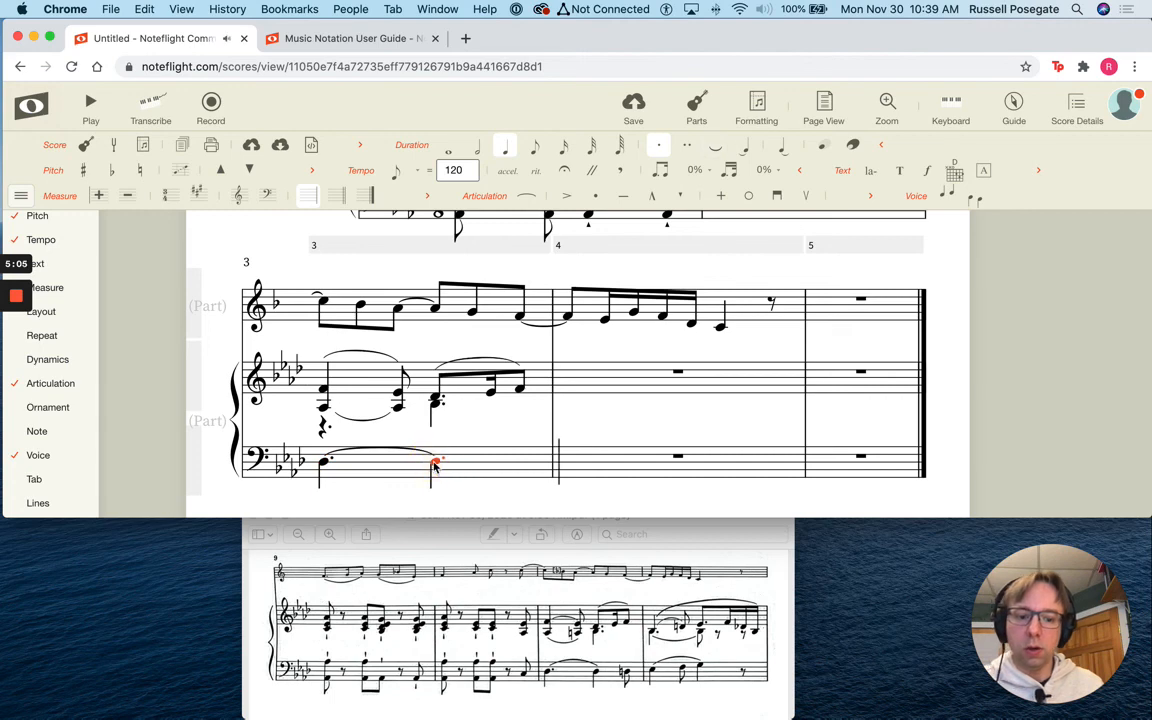
pyautogui.press('.')
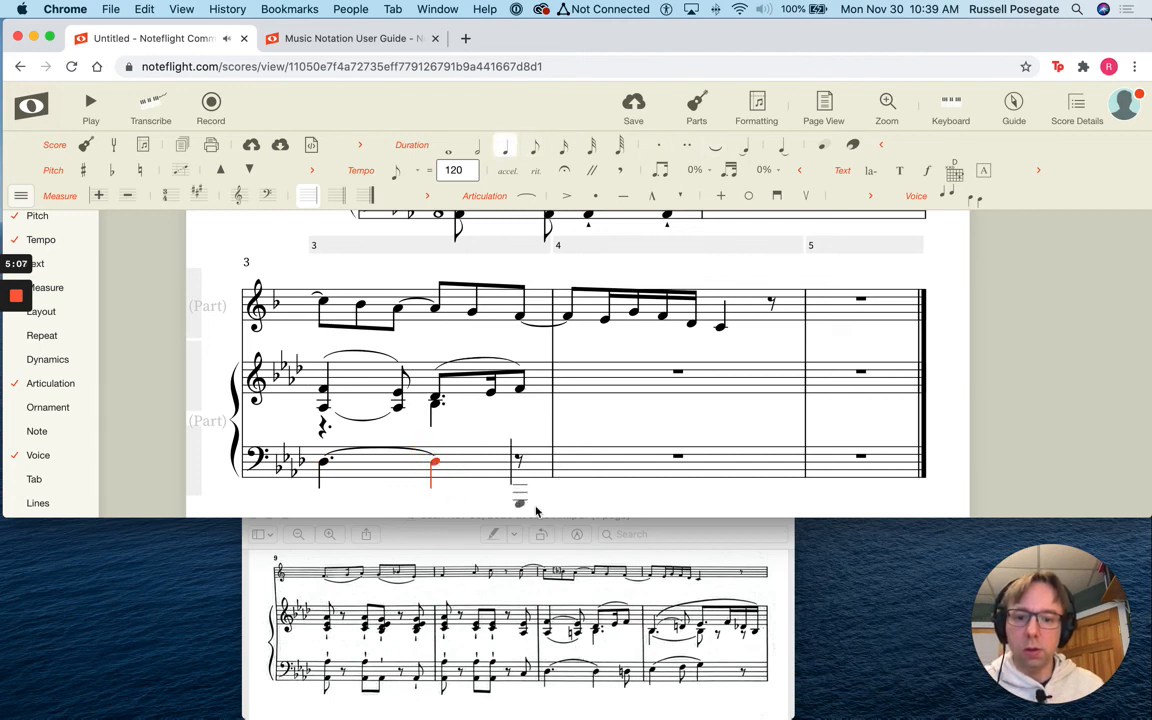
# Step: Enter an eighth-note D-natural as the last note of measure 3 in the piano's bass staff
pyautogui.click(520, 465)
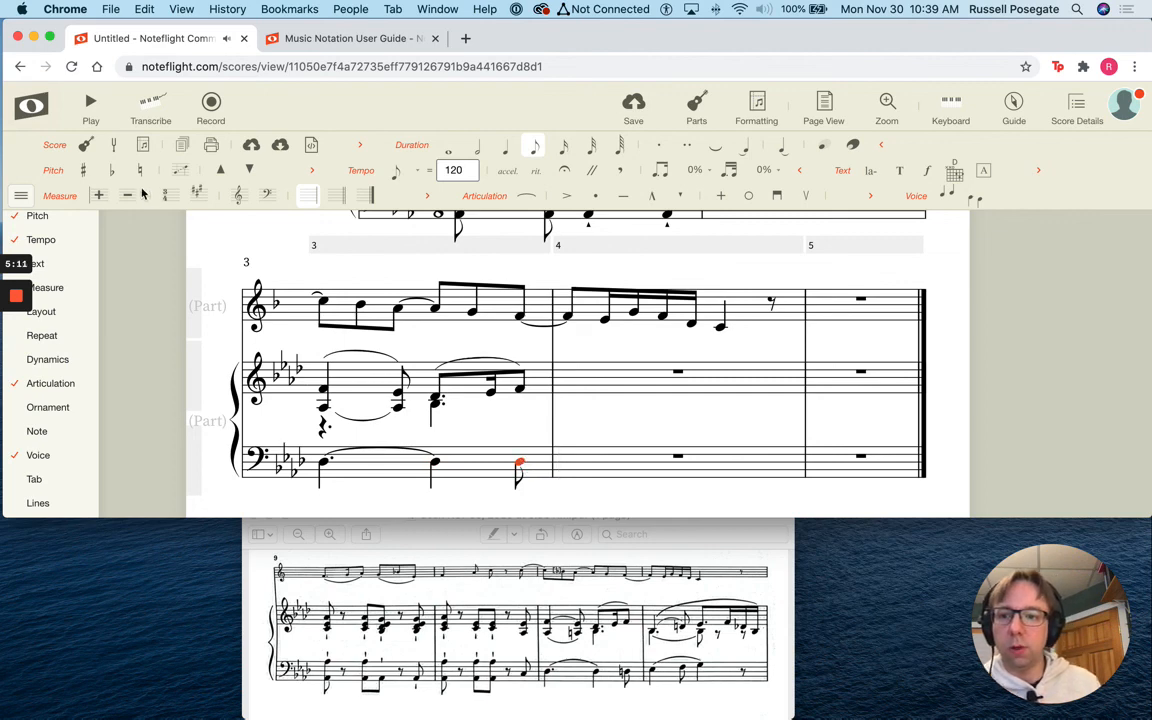
pyautogui.press('=')
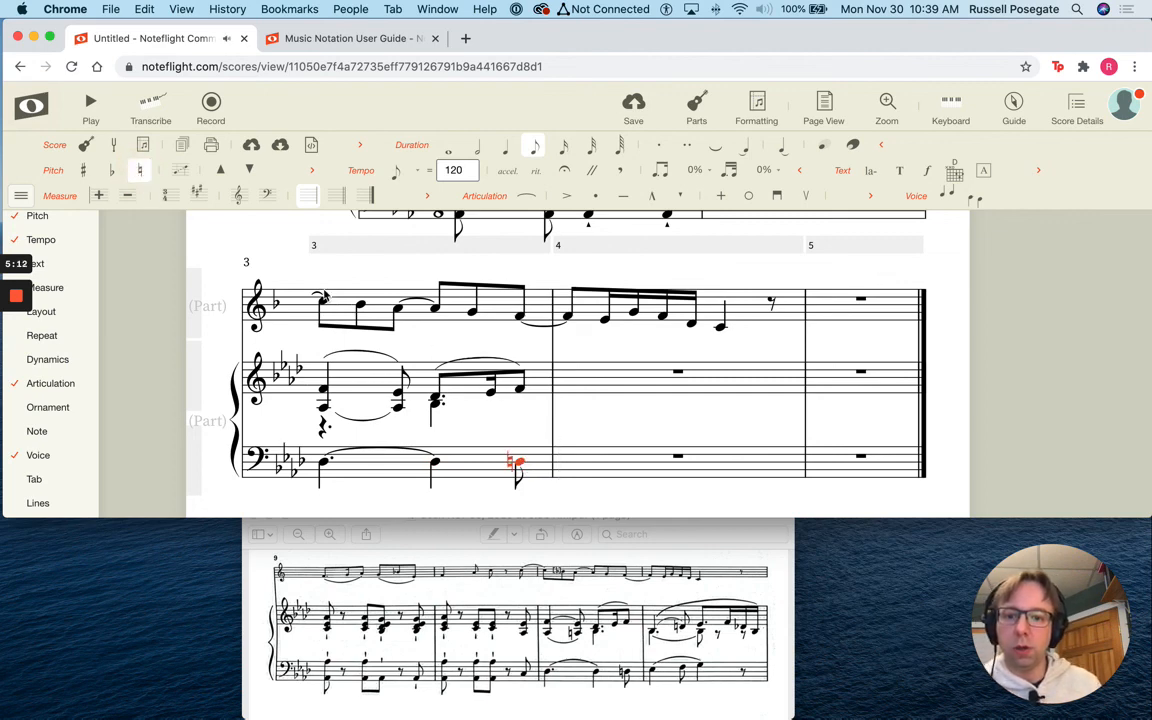
# Step: Play back the score from the start of measure 3 to check the notation, and stop playback during measure 4
pyautogui.click(290, 306)
pyautogui.click(89, 106)
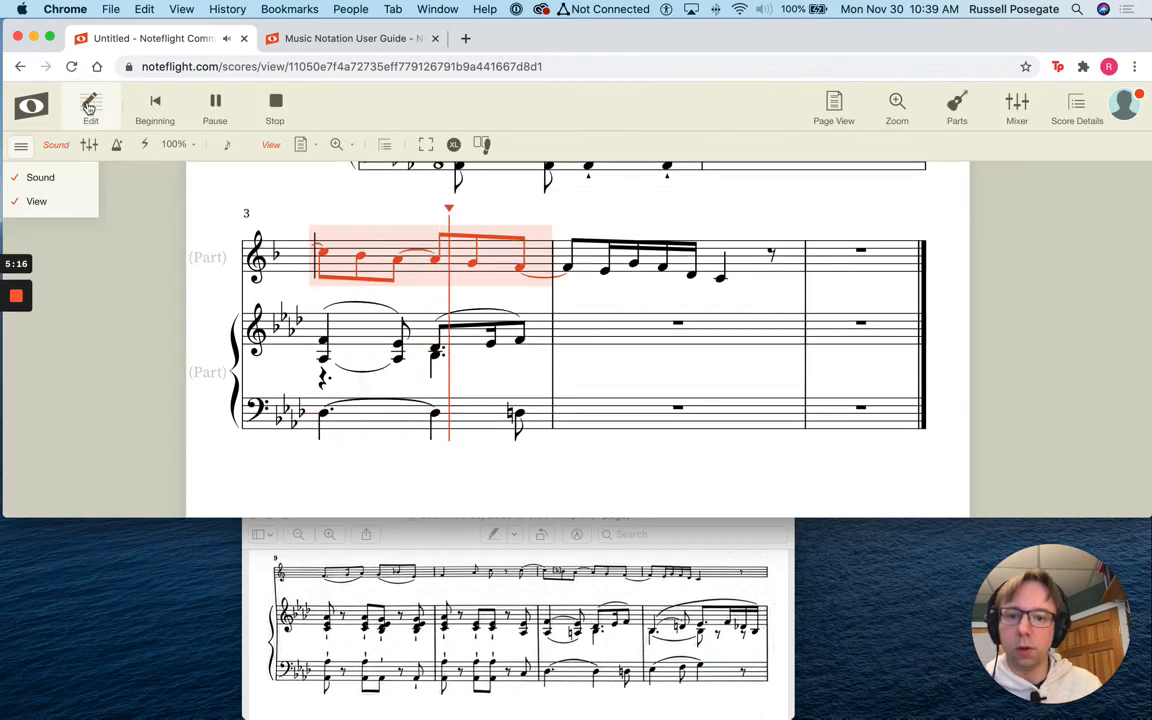
pyautogui.click(68, 143)
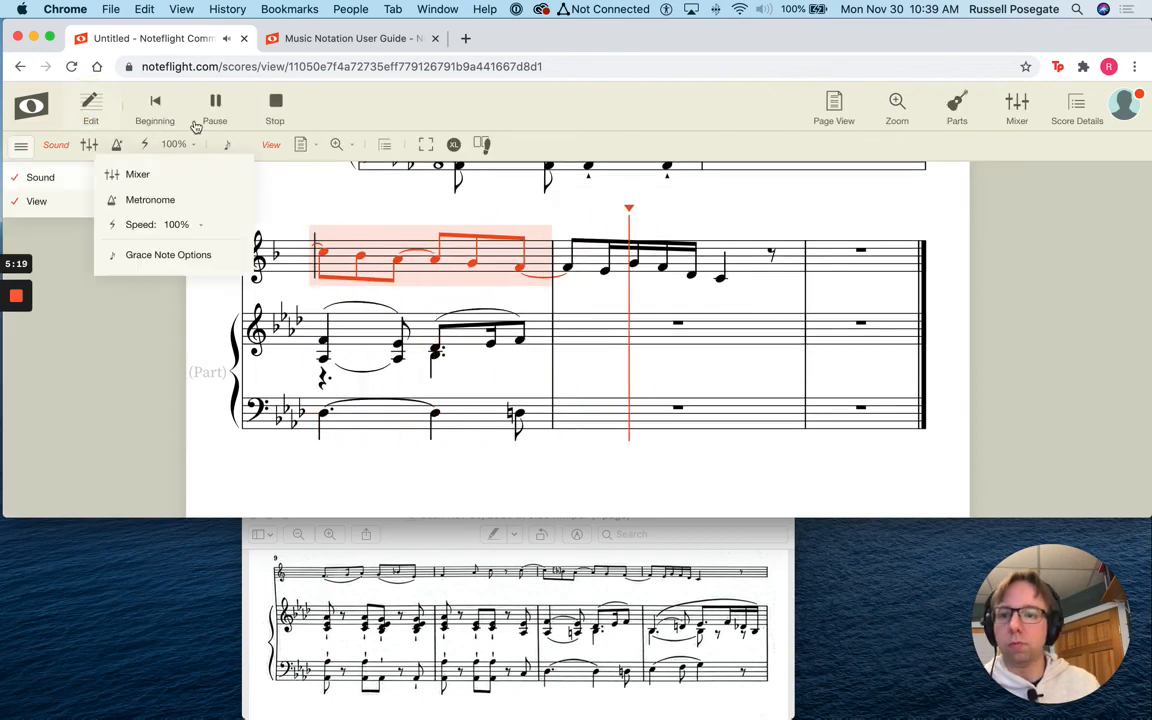
pyautogui.click(275, 103)
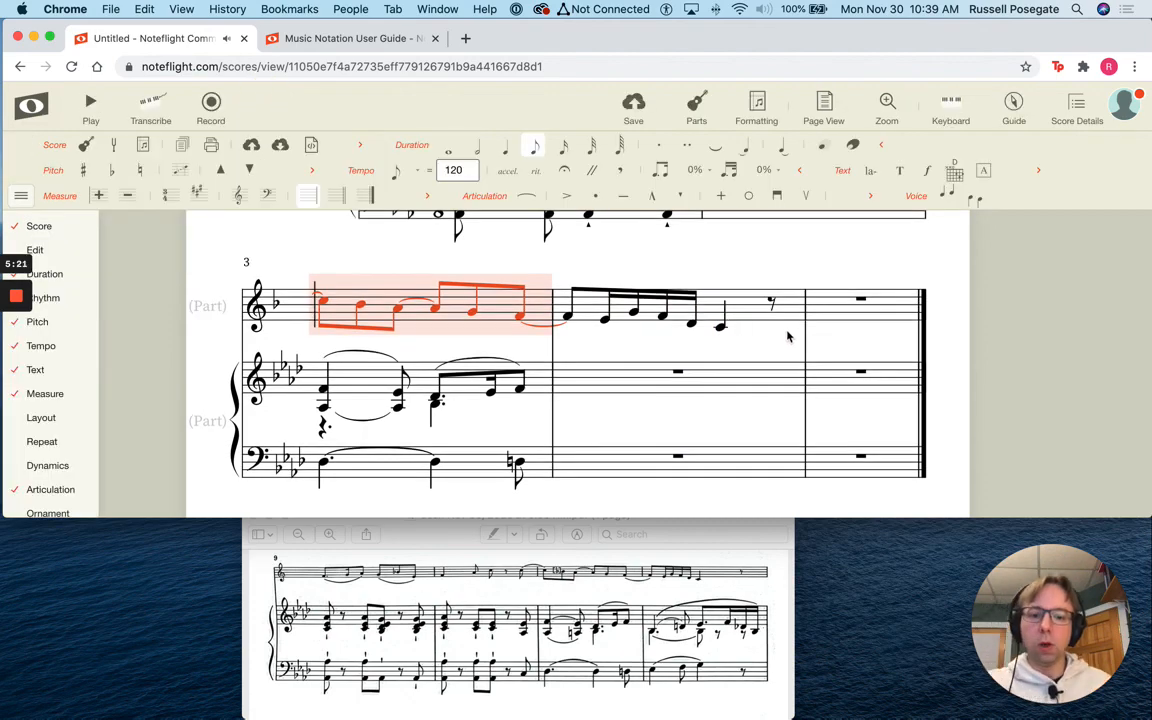
pyautogui.scroll(5, 788, 337)
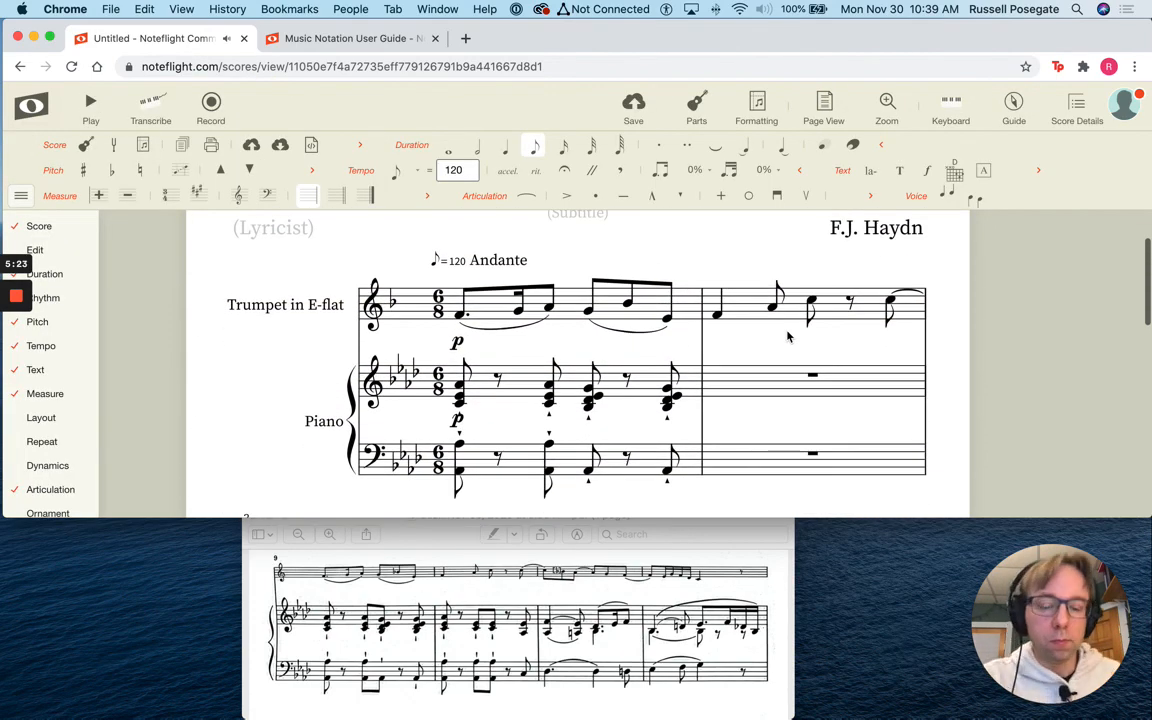